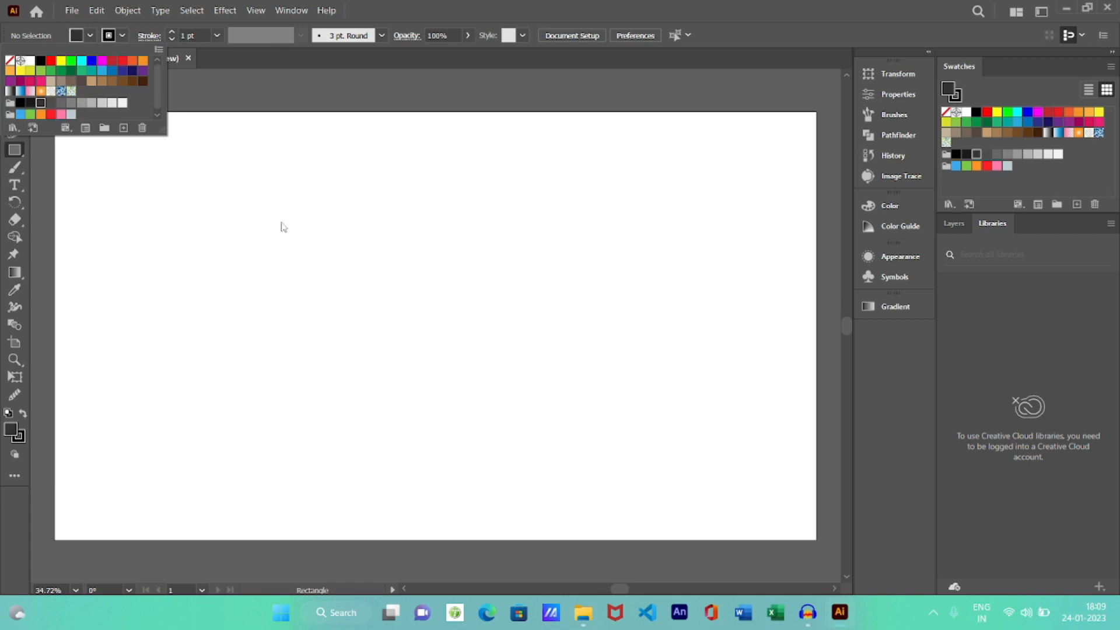
Step: Draw a dark rectangle about 618 × 389 px near the middle of the artboard
drag(300, 211, 546, 366)
click(675, 283)
click(592, 327)
click(370, 258)
key(Escape)
click(14, 80)
double_click(59, 162)
key(m)
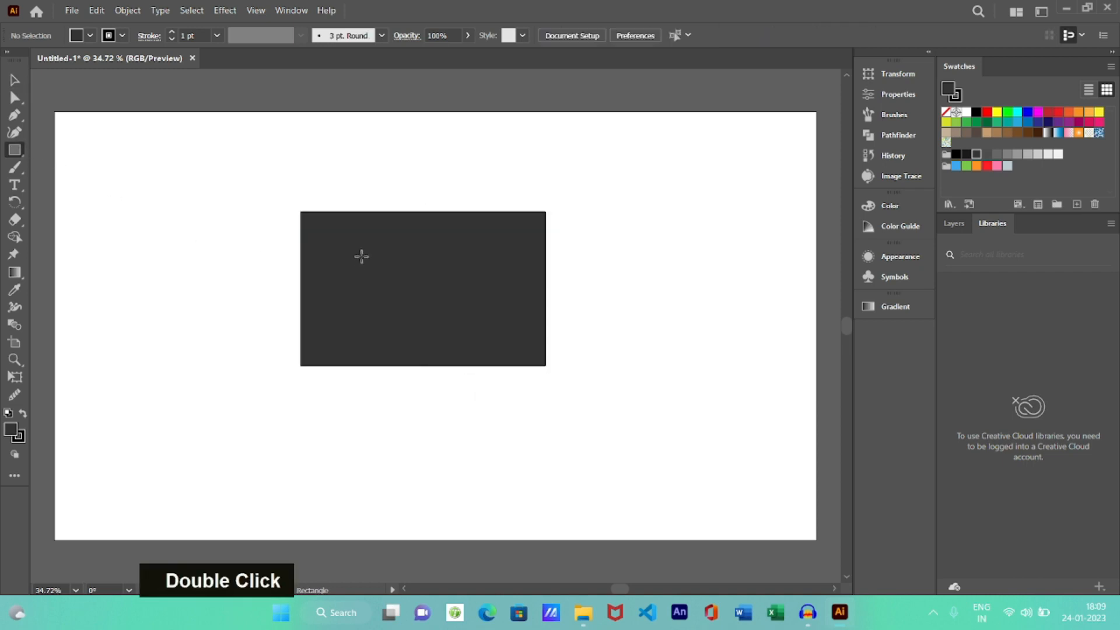
Step: Round the rectangle's two left corners fully into a semicircular end, with a corner radius of about 194.5 px
click(14, 98)
drag(258, 196, 334, 377)
drag(309, 220, 452, 251)
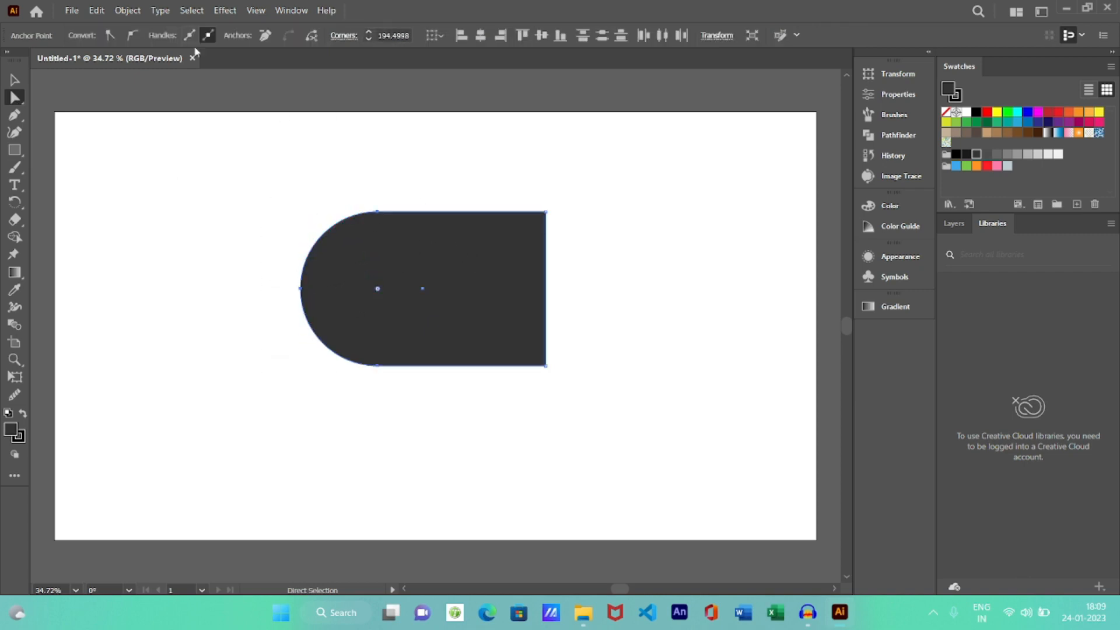
Step: Draw a second, shorter rectangle overlapping the rounded shape's right end and nudge it up and left until it is vertically centred on it
click(11, 151)
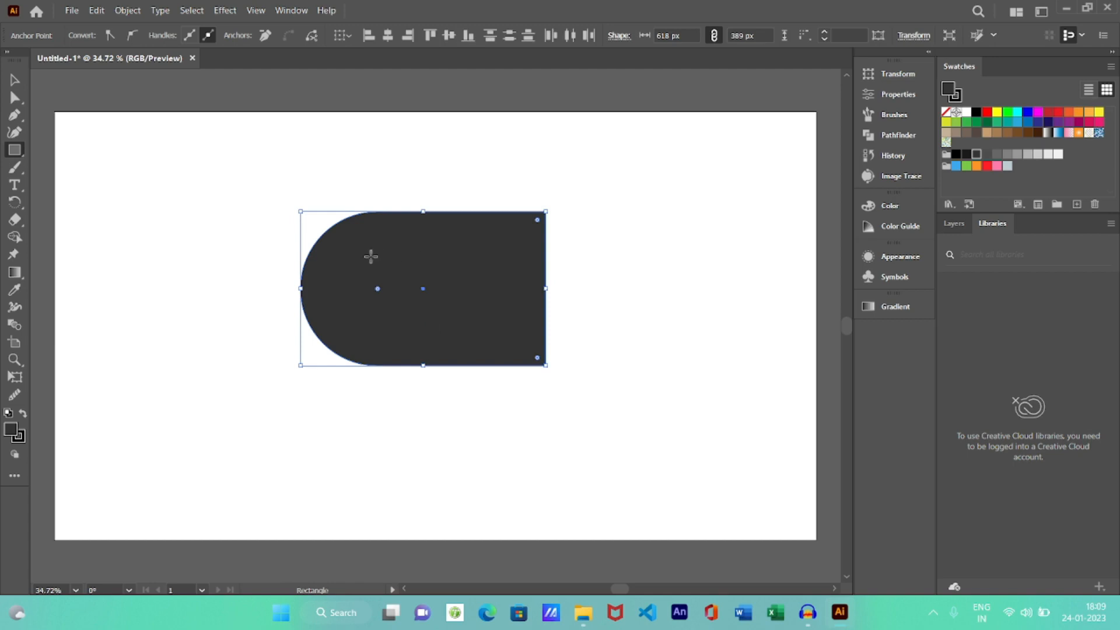
drag(374, 244, 624, 345)
key(Up)
key(Up)
key(Up)
key(Up)
key(Up)
key(Up)
key(Up)
key(Up)
key(Left)
key(Left)
key(Left)
key(Left)
key(Left)
key(Left)
key(Up)
key(Up)
key(Up)
key(Up)
key(Up)
key(Up)
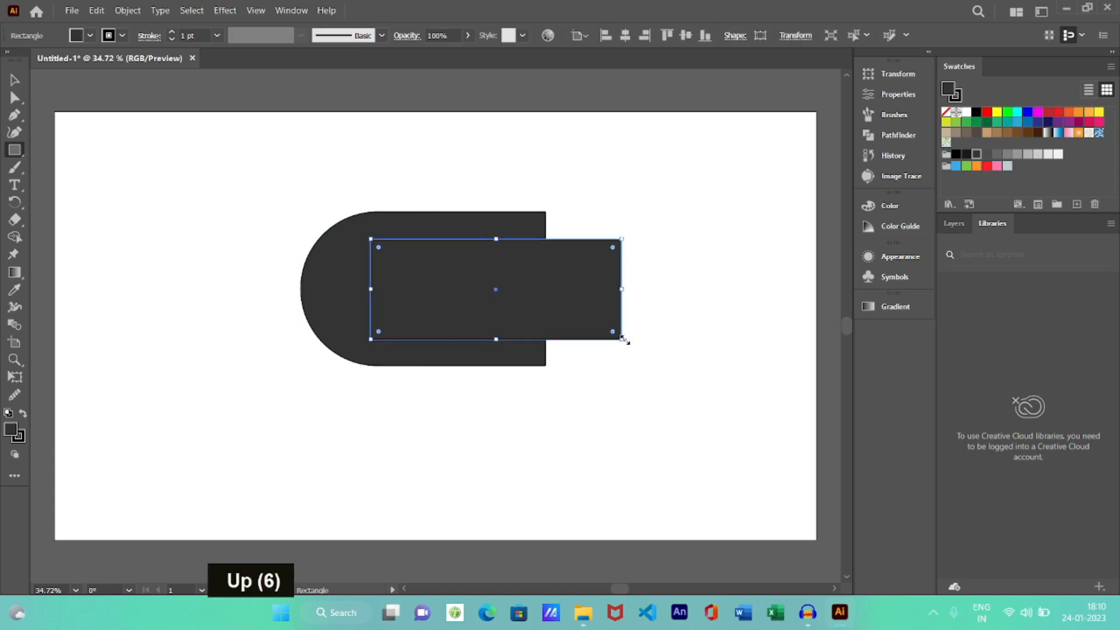
key(Left)
key(Left)
key(Left)
key(Left)
key(Left)
key(Left)
key(Left)
key(Left)
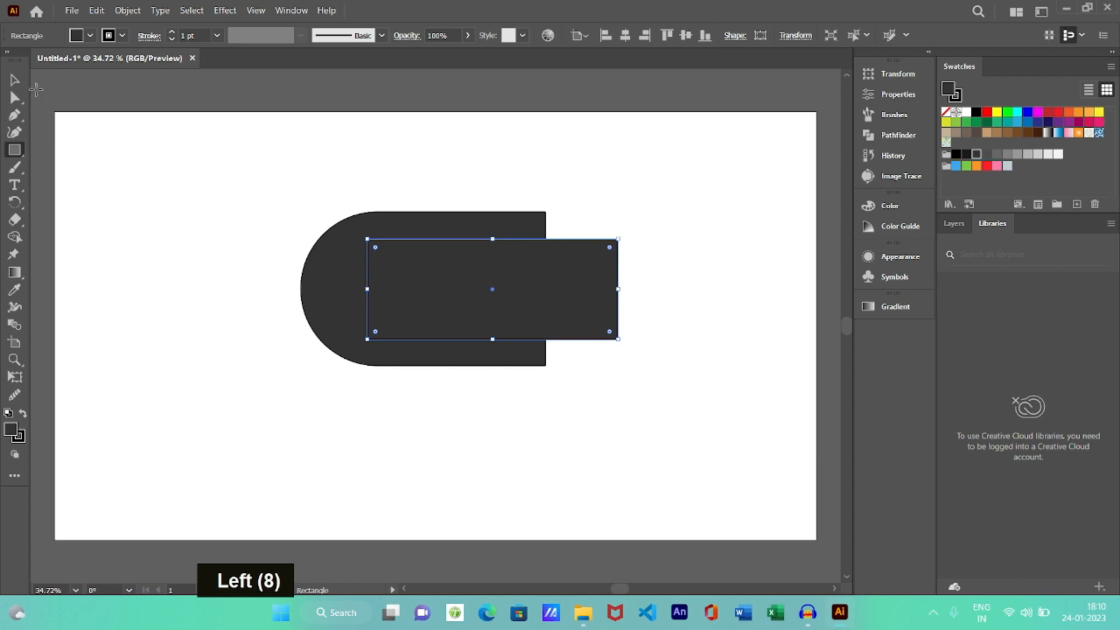
Step: Round the inner rectangle's two left corners fully and shift it left so it follows the outer shape's curve
click(15, 97)
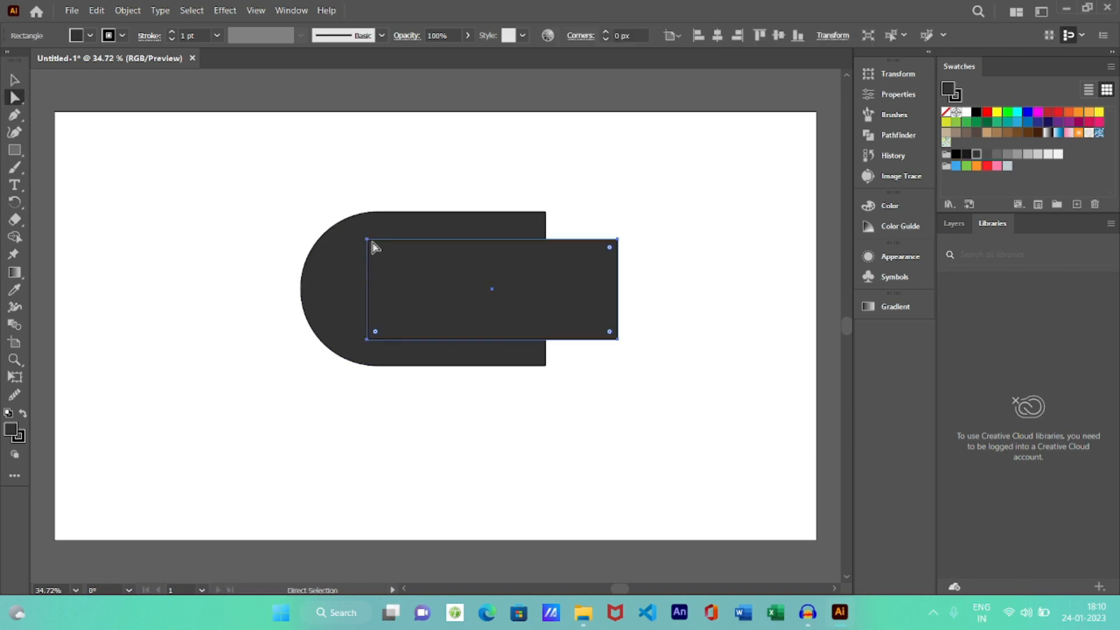
drag(377, 334, 339, 311)
click(705, 170)
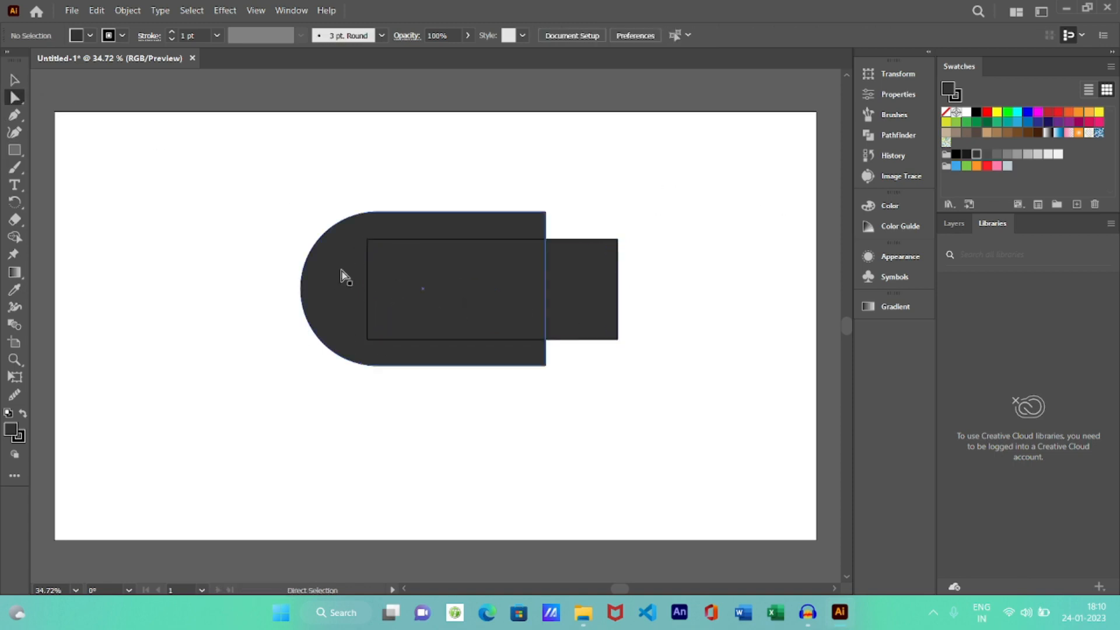
drag(577, 290, 795, 279)
drag(559, 207, 633, 324)
drag(587, 240, 493, 288)
click(607, 228)
click(571, 266)
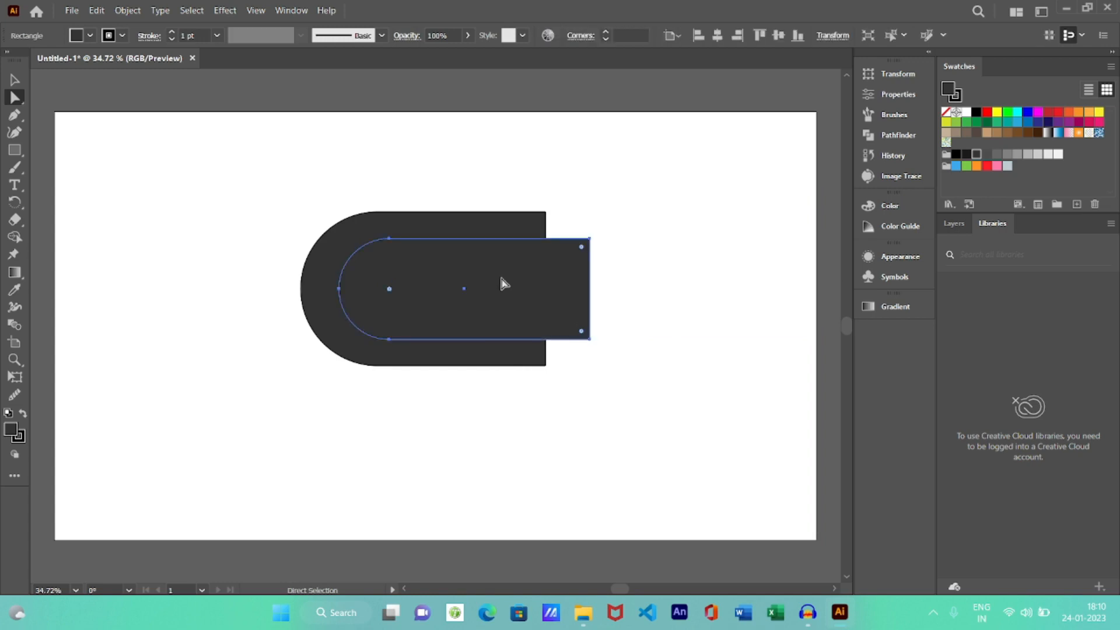
Step: Subtract the inner shape from the outer one with Pathfinder Minus Front to form a C
shift+click(359, 236)
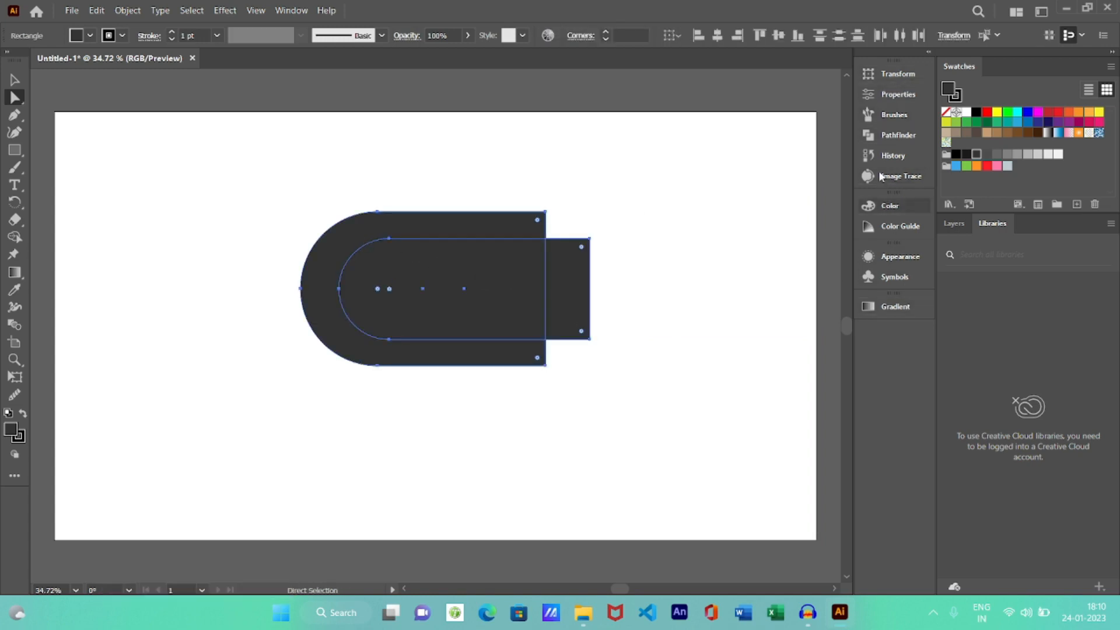
click(894, 136)
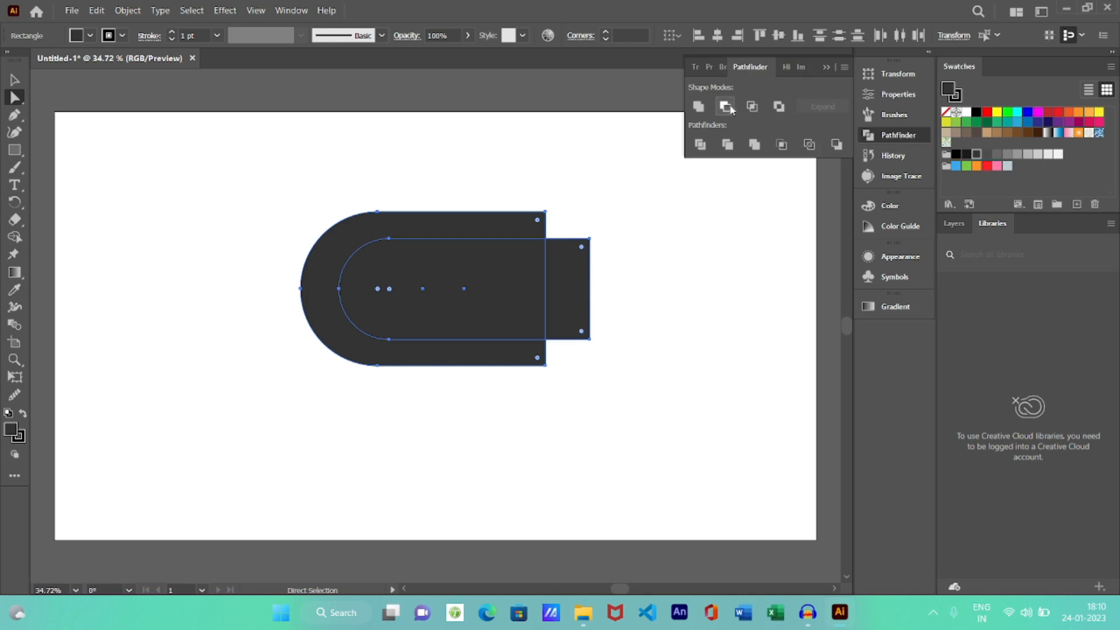
click(732, 108)
click(670, 325)
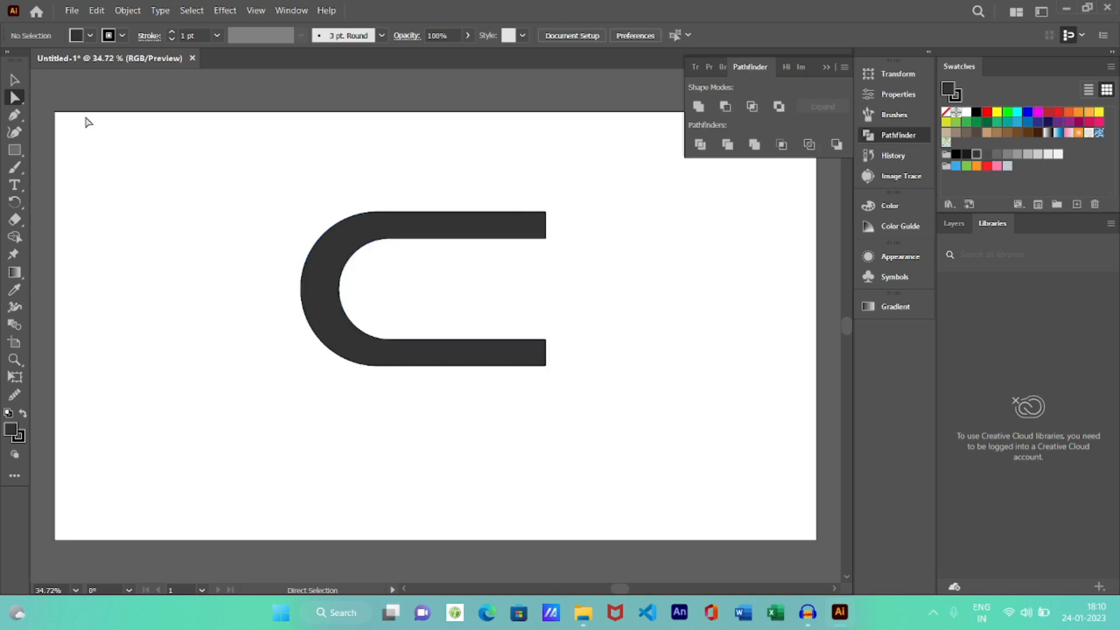
Step: Draw a tall rectangle over the C's open ends and subtract it with Minus Front to shorten both arms
click(14, 150)
drag(473, 171, 641, 420)
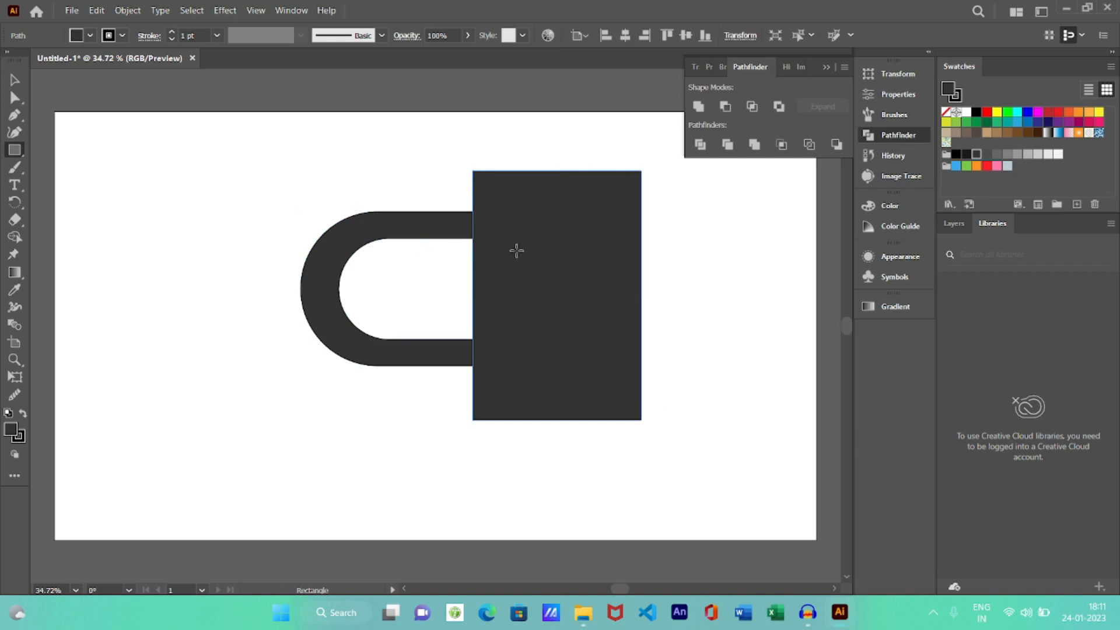
key(v)
shift+click(355, 238)
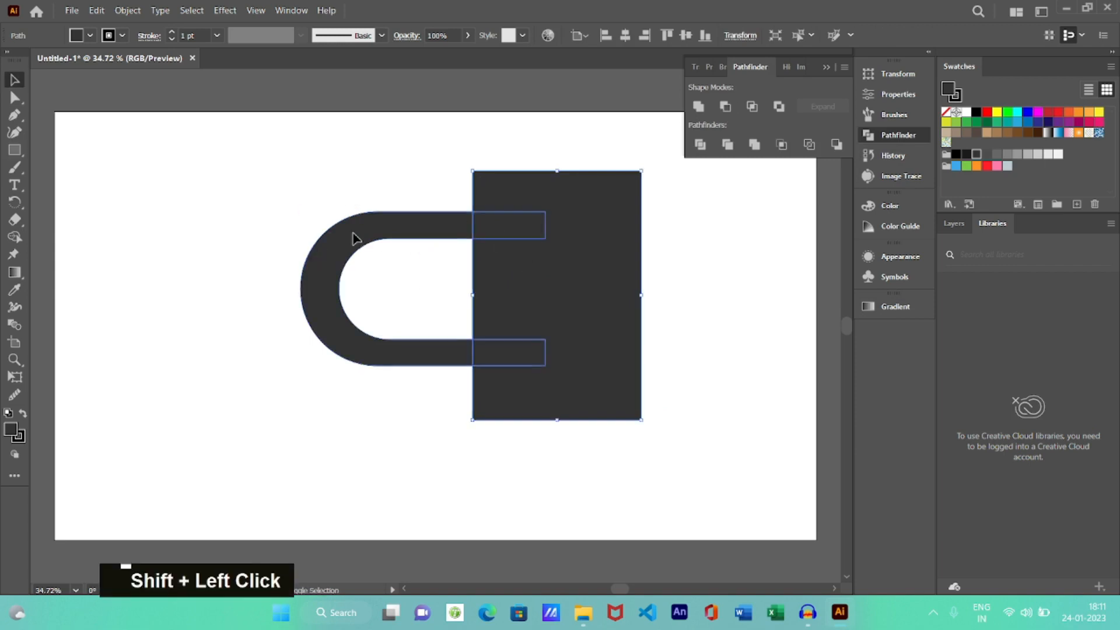
click(726, 107)
click(569, 217)
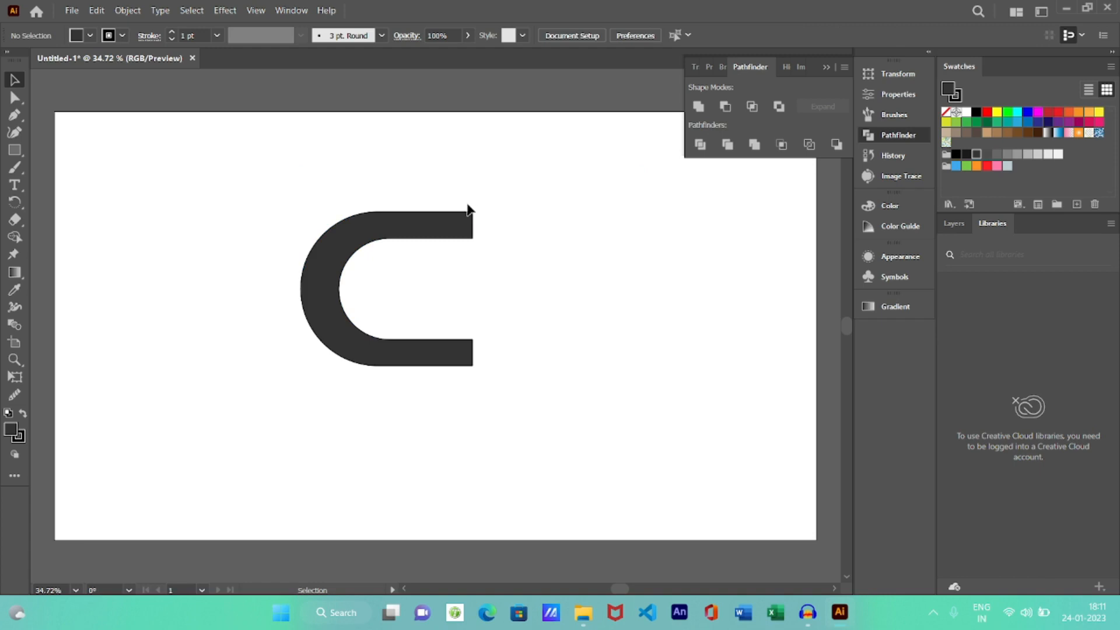
Step: Round the inner end corners of the C's upper and lower arms by about 67 px
click(474, 234)
click(491, 242)
key(a)
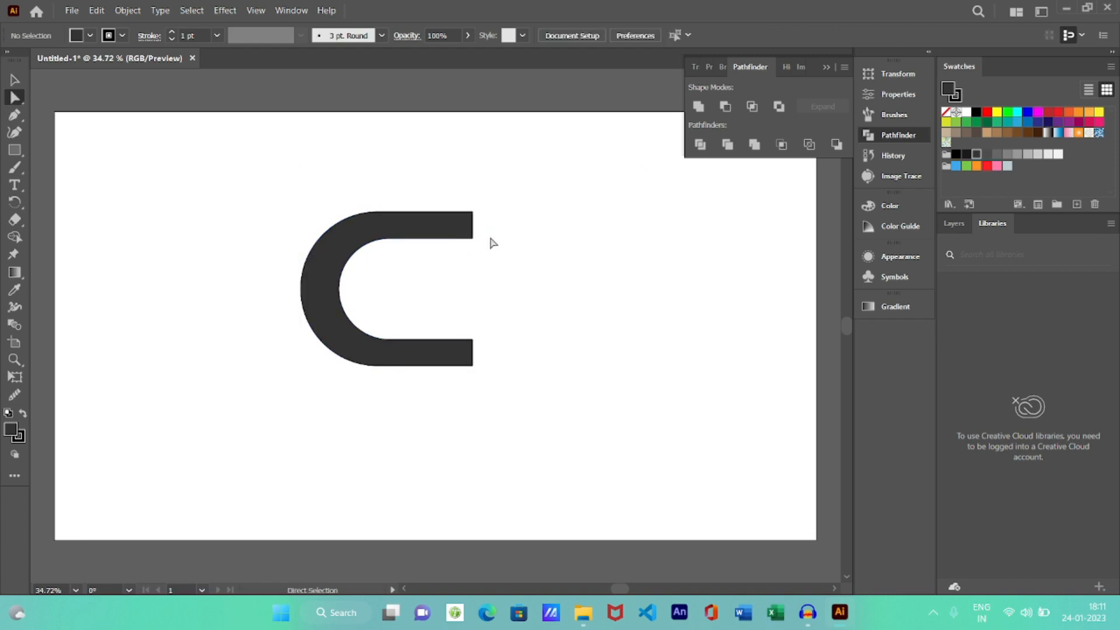
double_click(472, 226)
drag(493, 231, 437, 215)
click(573, 376)
drag(461, 331, 433, 392)
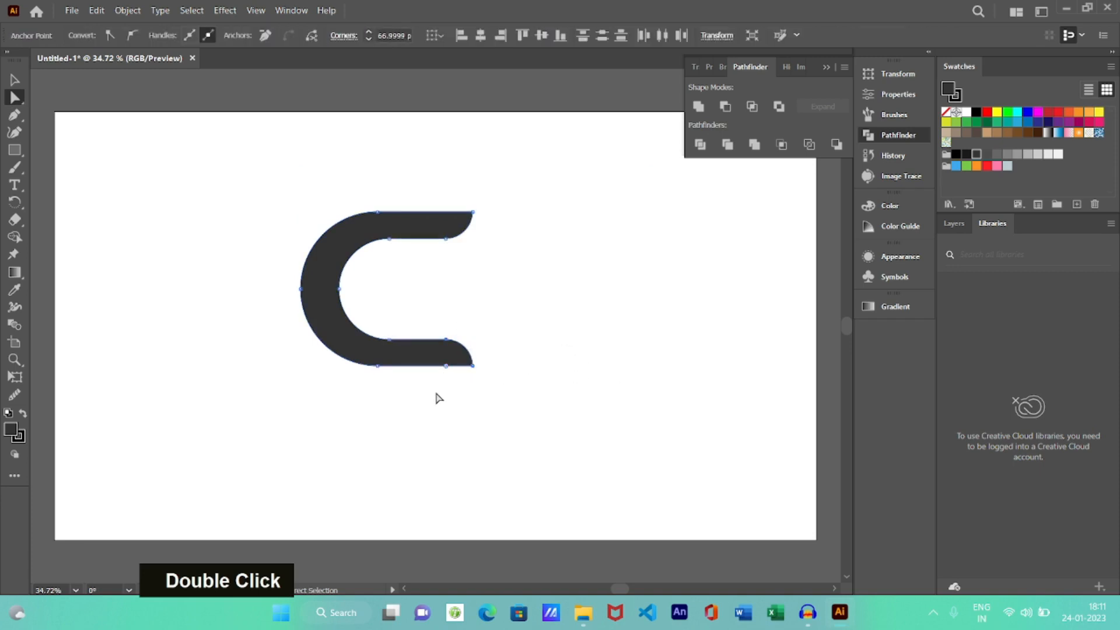
click(450, 245)
Step: Draw a small rectangle inside the C's opening and round its top-left and bottom-right corners into a leaf shape
key(m)
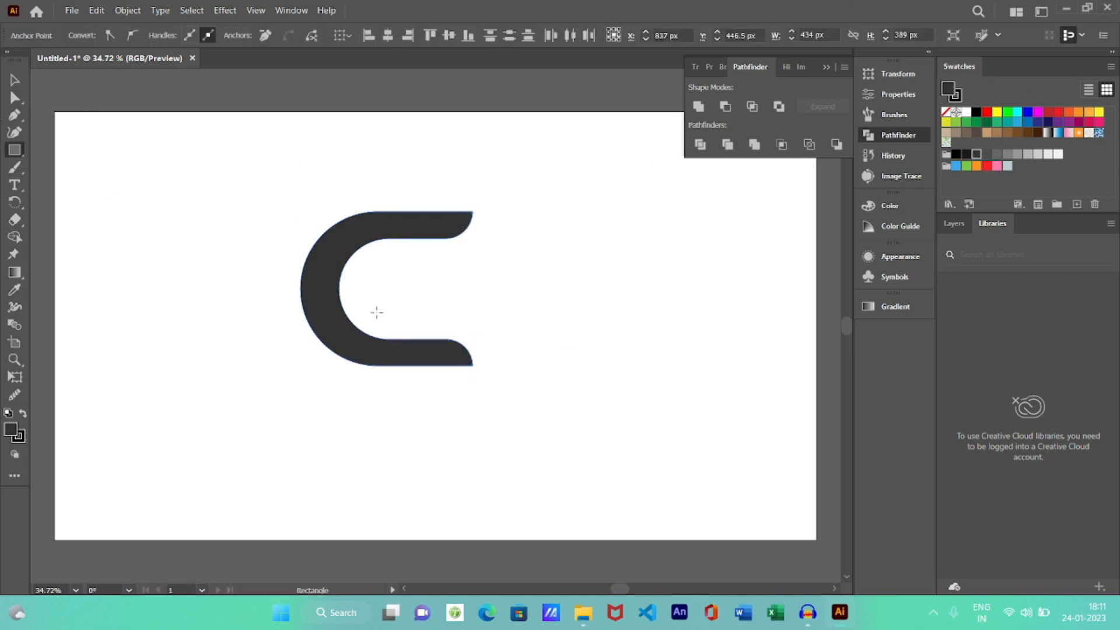
drag(371, 273, 444, 291)
click(11, 98)
click(425, 271)
click(500, 260)
click(376, 279)
key(ctrl+z)
key(ctrl+z)
click(421, 325)
mouse_move(421, 297)
mouse_down()
mouse_move(383, 285)
mouse_move(418, 295)
mouse_up()
click(499, 310)
click(410, 290)
click(617, 290)
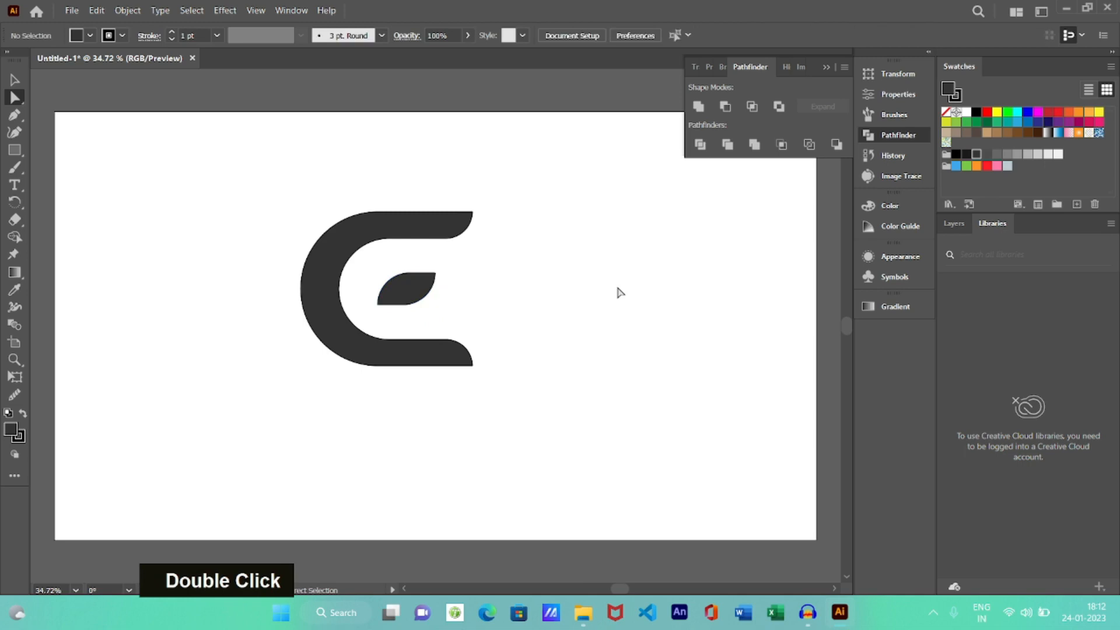
click(409, 287)
click(15, 80)
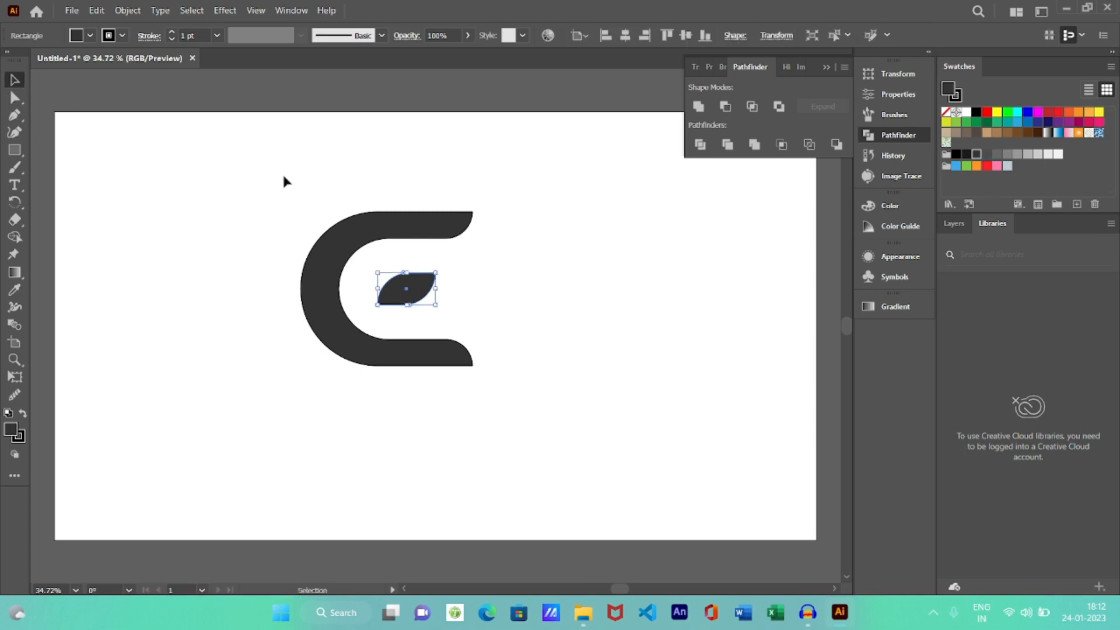
mouse_move(443, 273)
mouse_down()
mouse_move(453, 276)
mouse_move(452, 265)
mouse_up()
click(577, 247)
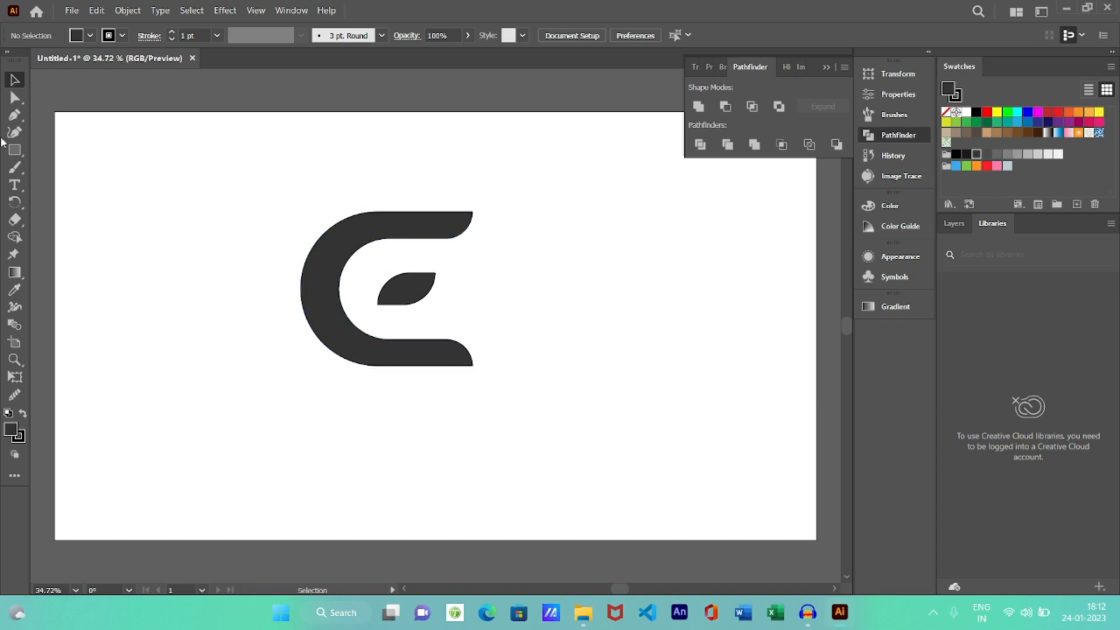
Step: Draw an ellipse over the C's left curve, rotate it counterclockwise and stretch it toward the lower left
right_click(15, 150)
click(76, 167)
drag(276, 244, 387, 320)
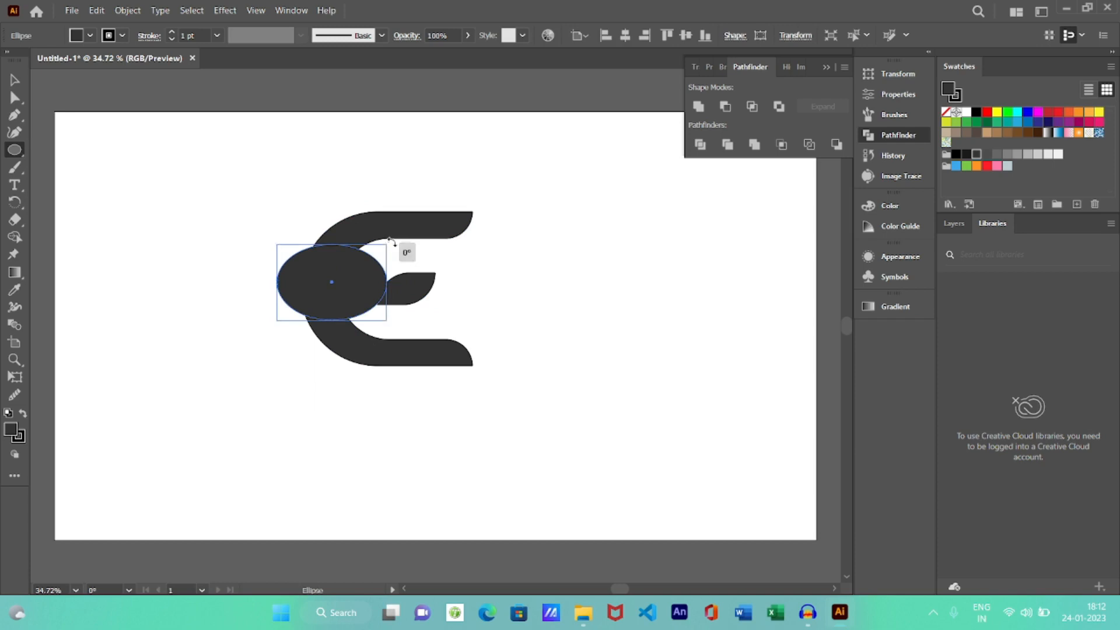
drag(389, 245, 383, 183)
mouse_move(339, 294)
mouse_down()
mouse_move(347, 300)
mouse_move(349, 285)
mouse_up()
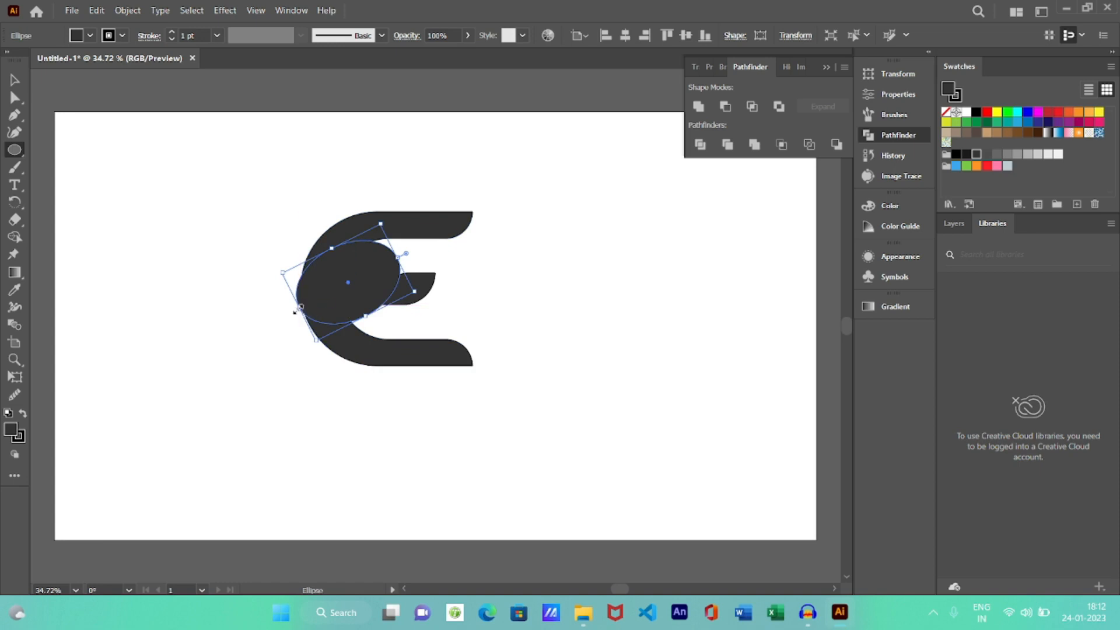
drag(296, 311, 282, 318)
Step: Move the leaf right, clear of the ellipse, and adjust the ellipse's tilt and position across the C's left curve
click(424, 290)
click(596, 331)
key(v)
drag(412, 290, 449, 294)
click(360, 293)
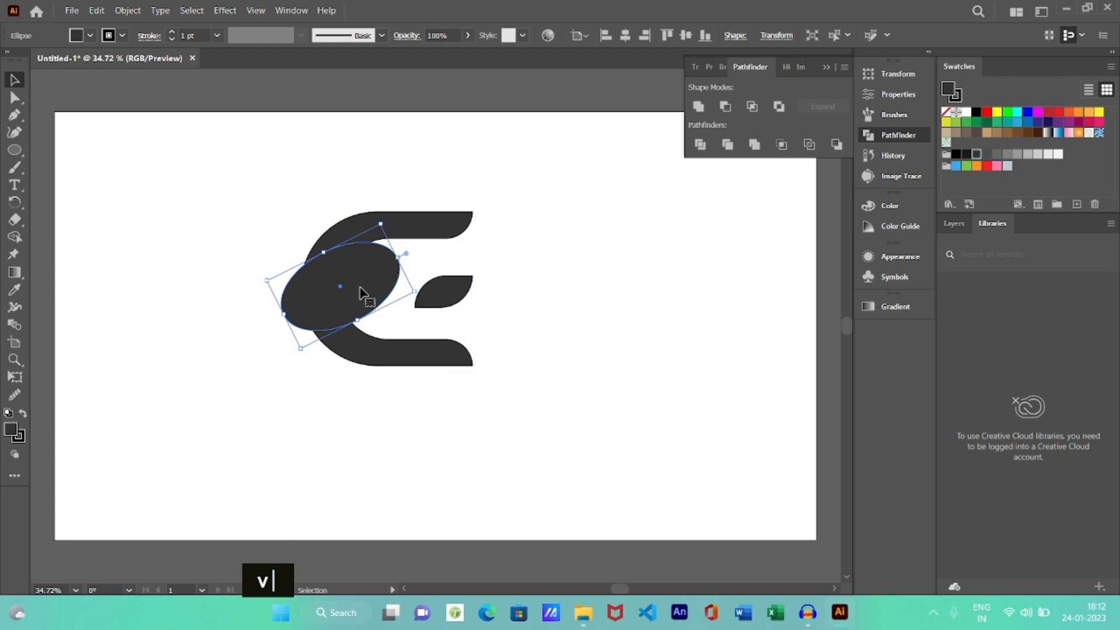
drag(384, 262, 379, 285)
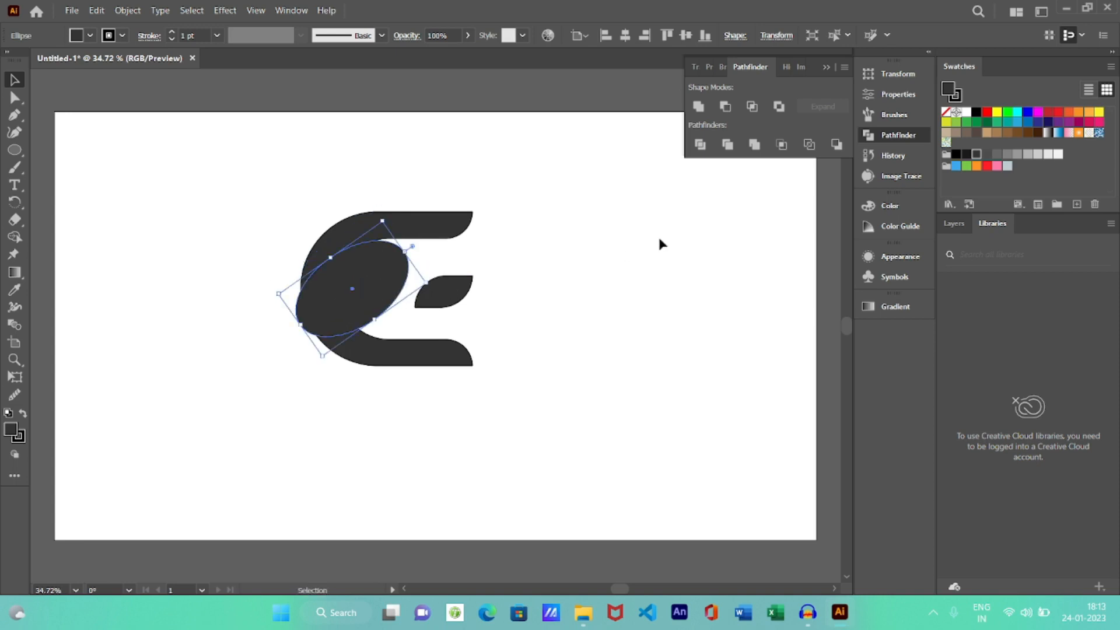
Step: Select the ellipse and the C and delete the ellipse portions outside the C with Shape Builder
shift+click(408, 266)
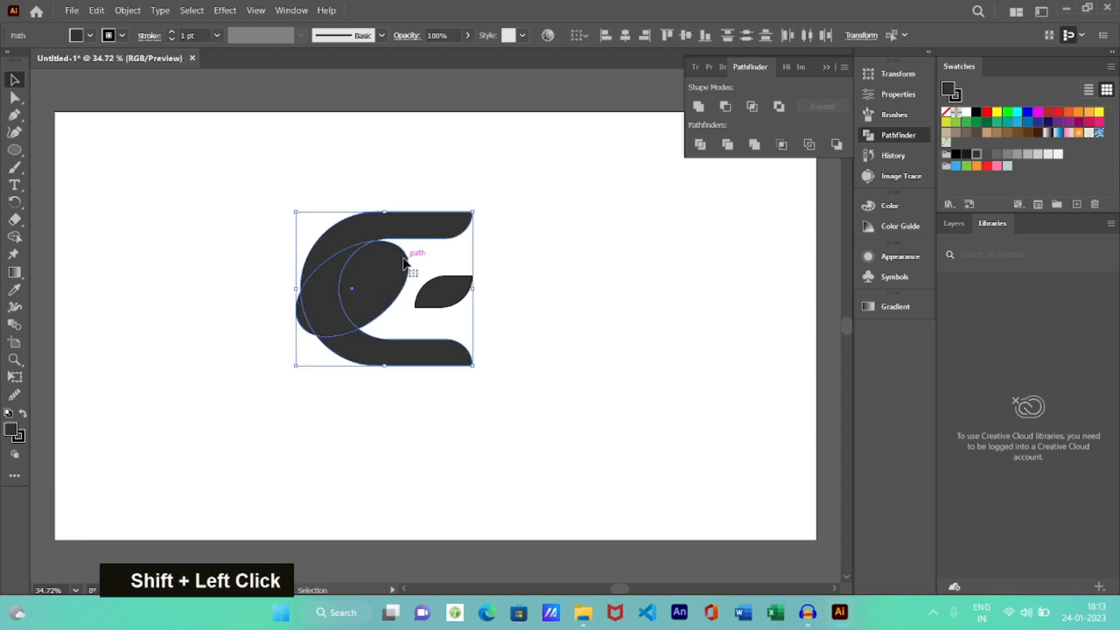
drag(230, 184, 385, 349)
click(14, 236)
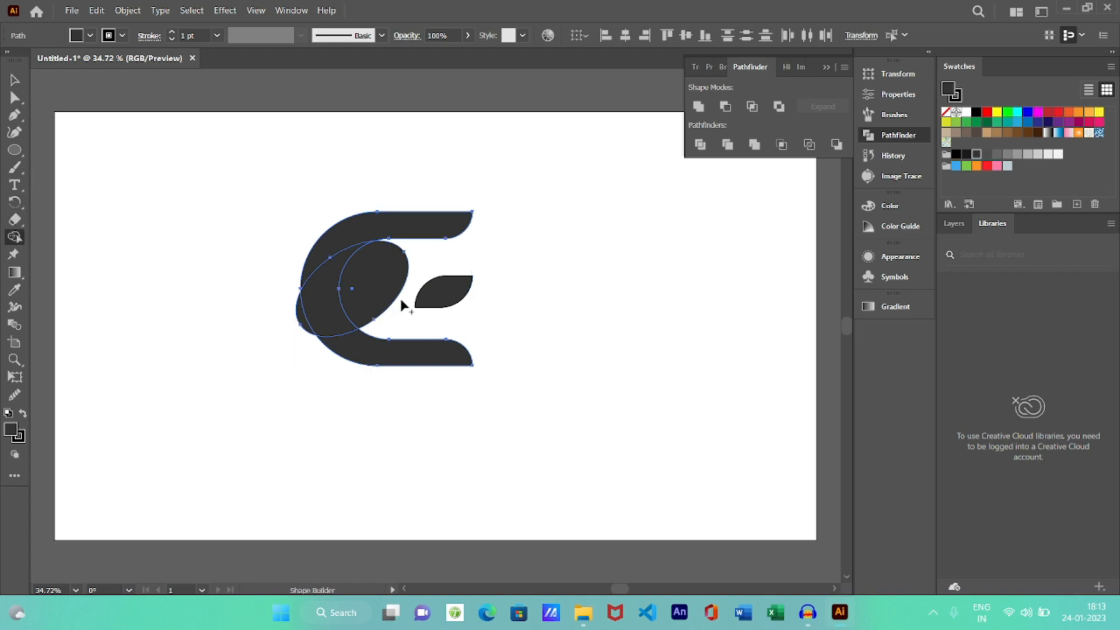
key(alt)
alt+click(394, 307)
alt+click(290, 300)
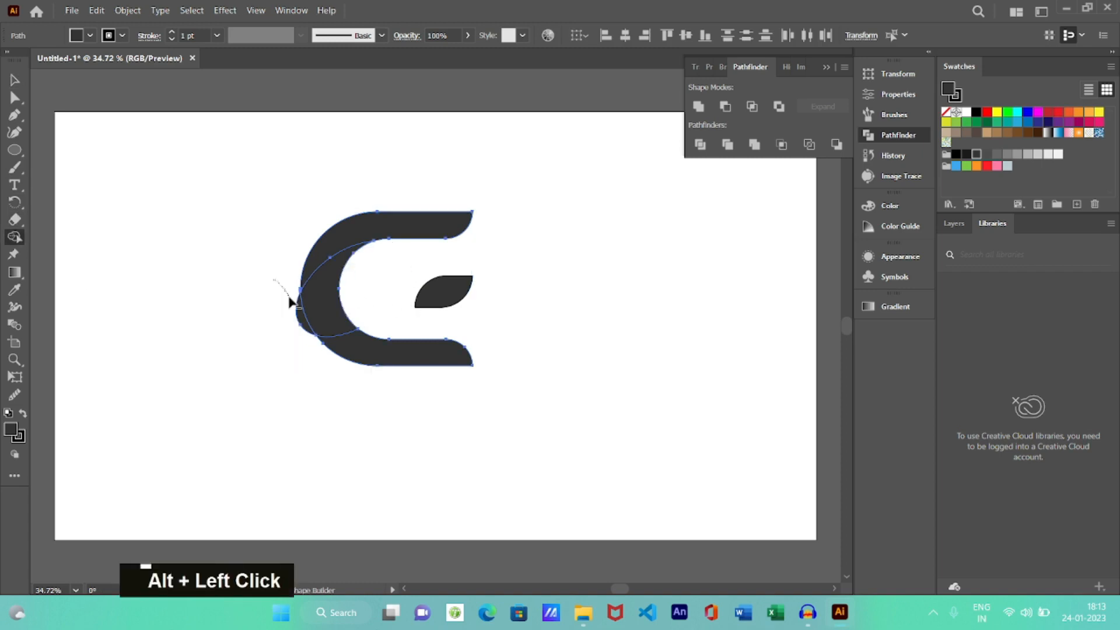
alt+click(303, 325)
Step: Undo the accidental removal of the lower arm and leave the C divided into an upper band and one lower piece
alt+click(352, 352)
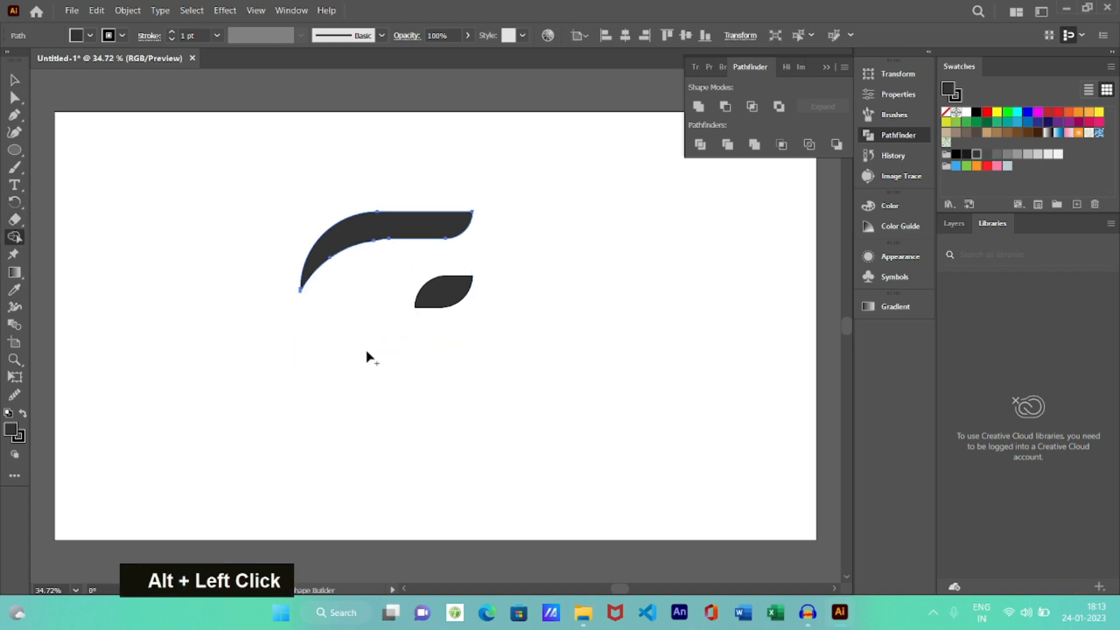
key(ctrl+z)
mouse_move(347, 339)
mouse_down()
mouse_move(325, 321)
mouse_move(360, 351)
mouse_move(326, 272)
mouse_move(374, 216)
mouse_up()
key(v)
double_click(262, 295)
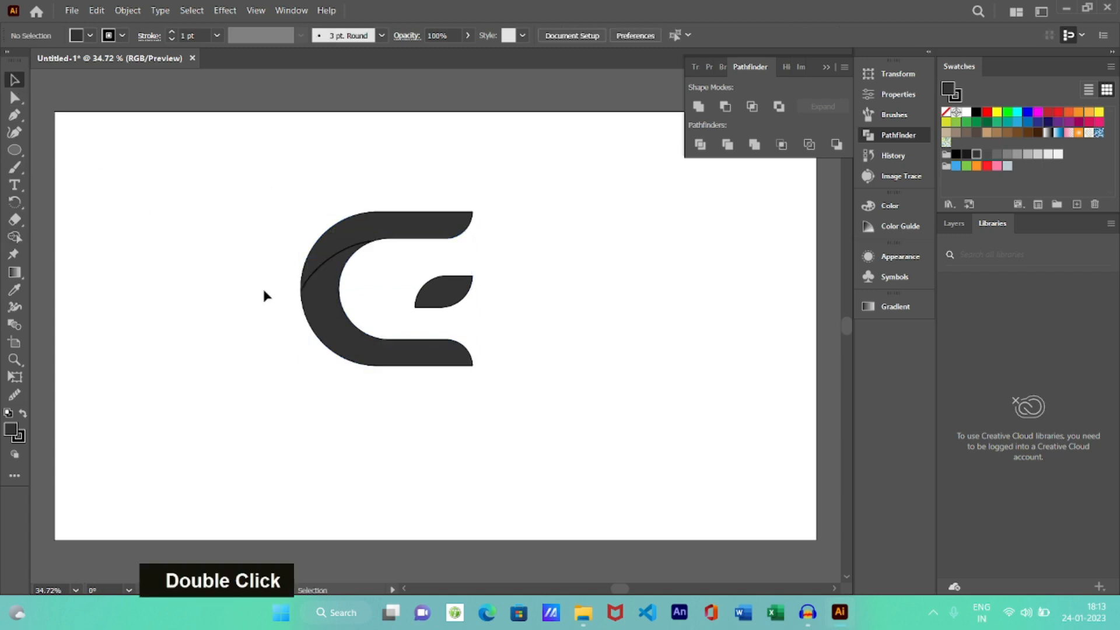
Step: Move the leaf left, back inside the C's opening
drag(449, 300, 404, 297)
click(492, 260)
Step: Draw a cluster of three small circles beside the C's upper-left curve, including one 17 px wide
click(15, 150)
mouse_move(301, 220)
mouse_down()
mouse_move(310, 232)
mouse_move(321, 221)
mouse_move(305, 216)
mouse_up()
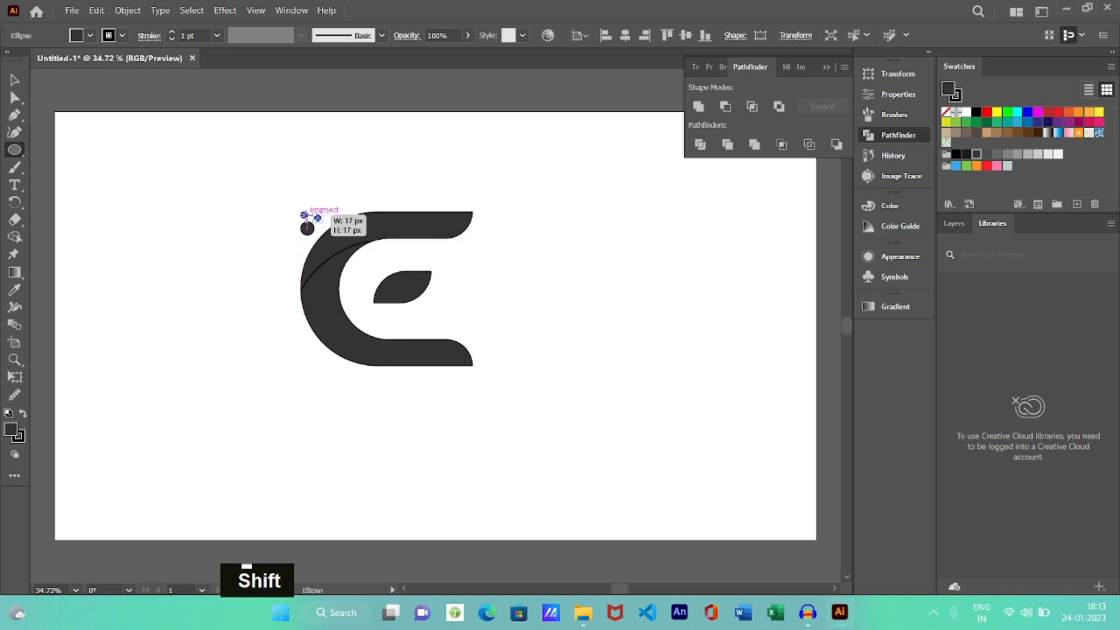
click(14, 80)
double_click(180, 265)
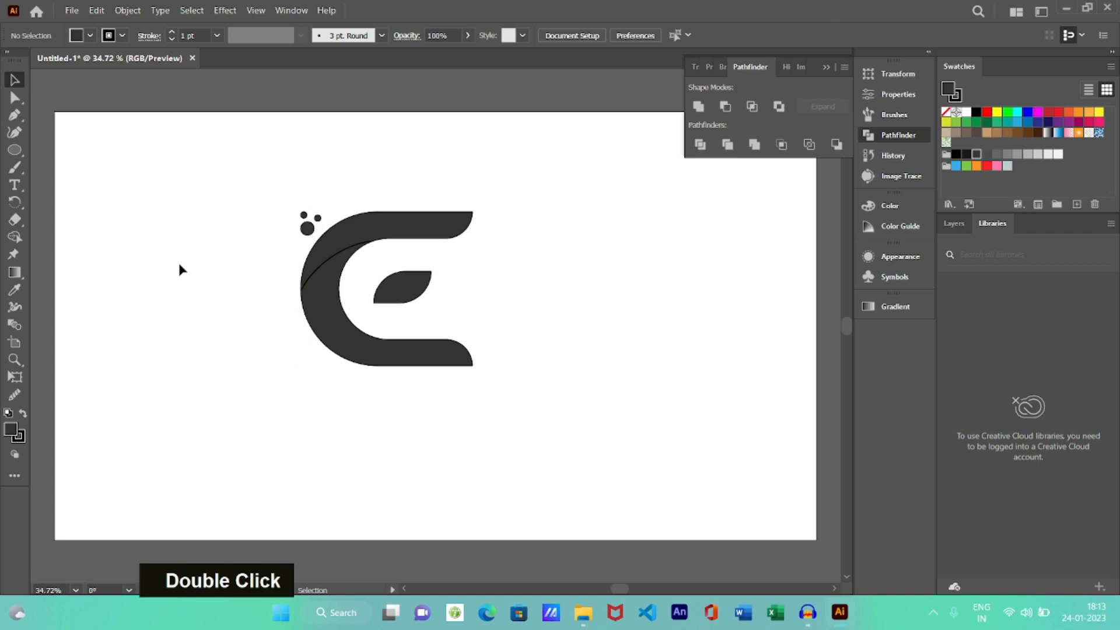
Step: Fill the C's upper band with the darker blue gradient sampled from the first colour square
click(412, 334)
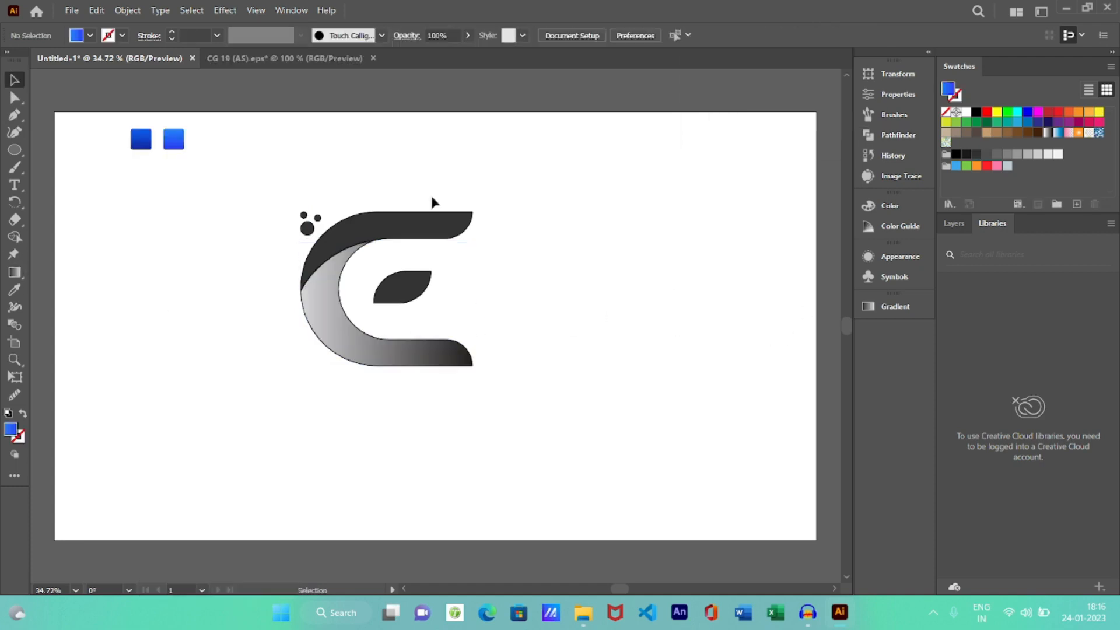
click(464, 221)
key(i)
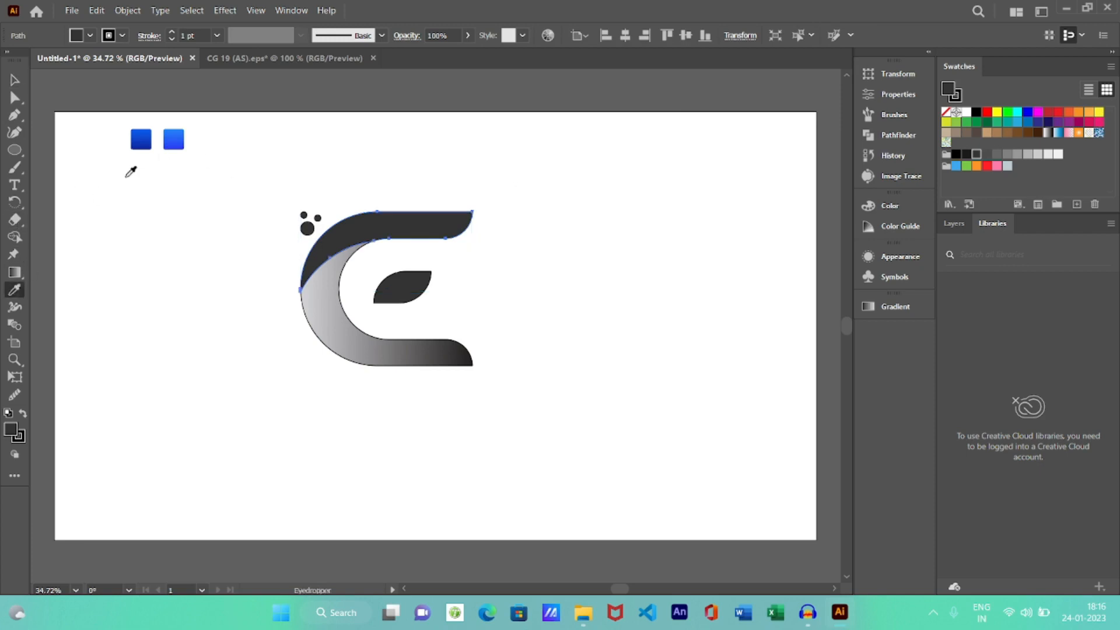
click(147, 146)
key(g)
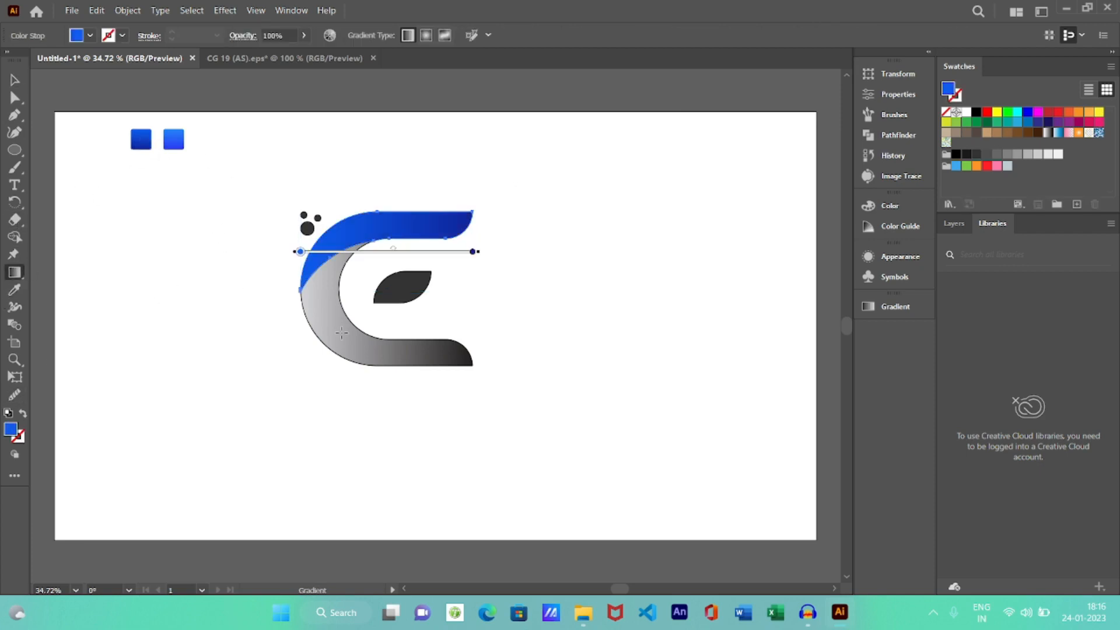
Step: Sample the lighter blue gradient onto the C's lower piece and replace it with the darker gradient from the first colour square
key(v)
click(357, 348)
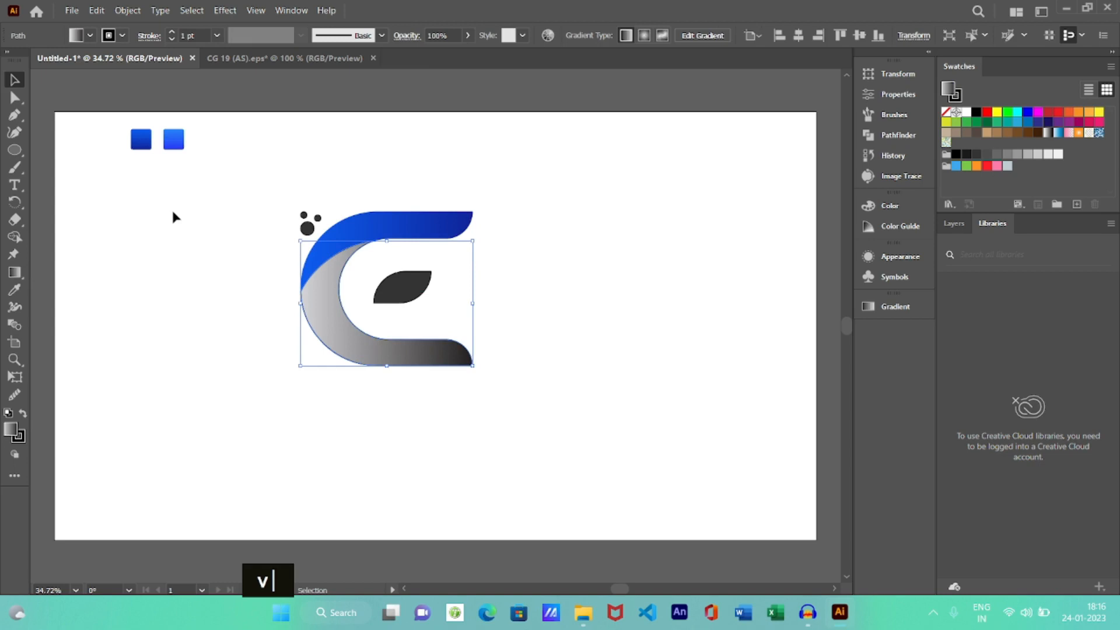
key(i)
click(174, 139)
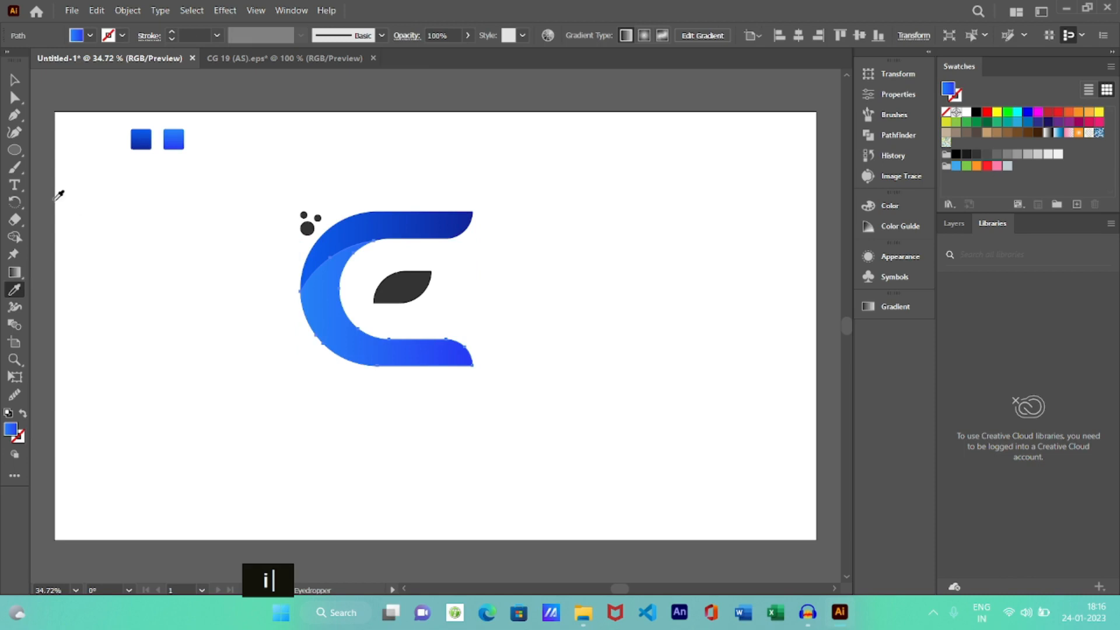
click(149, 141)
key(v)
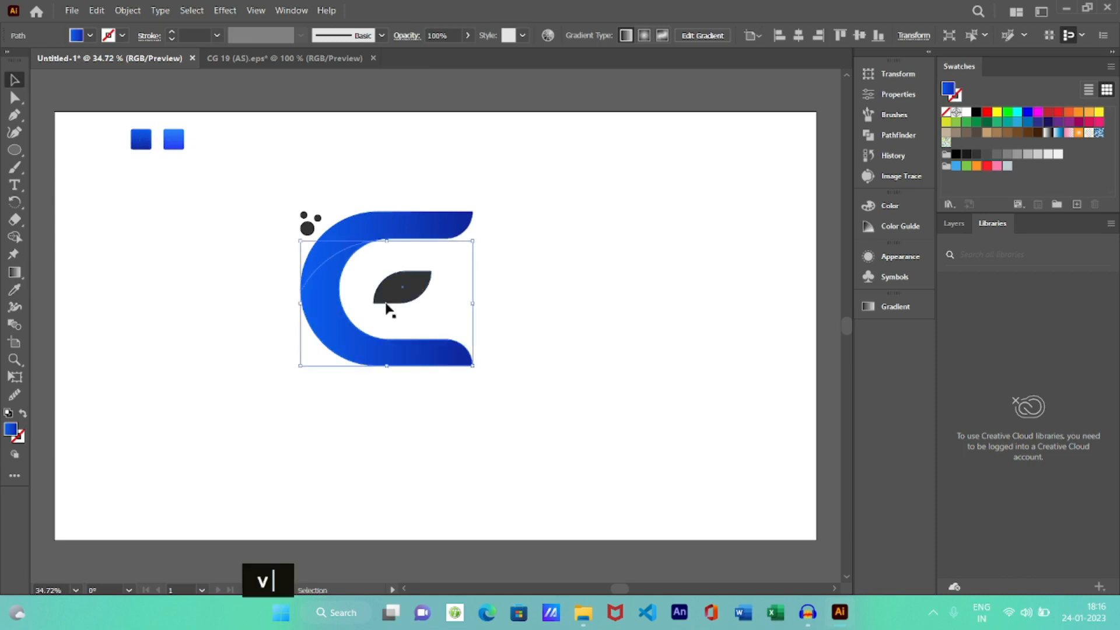
Step: Fill the leaf bar with the lighter blue gradient sampled from the second colour square and deselect it
click(402, 287)
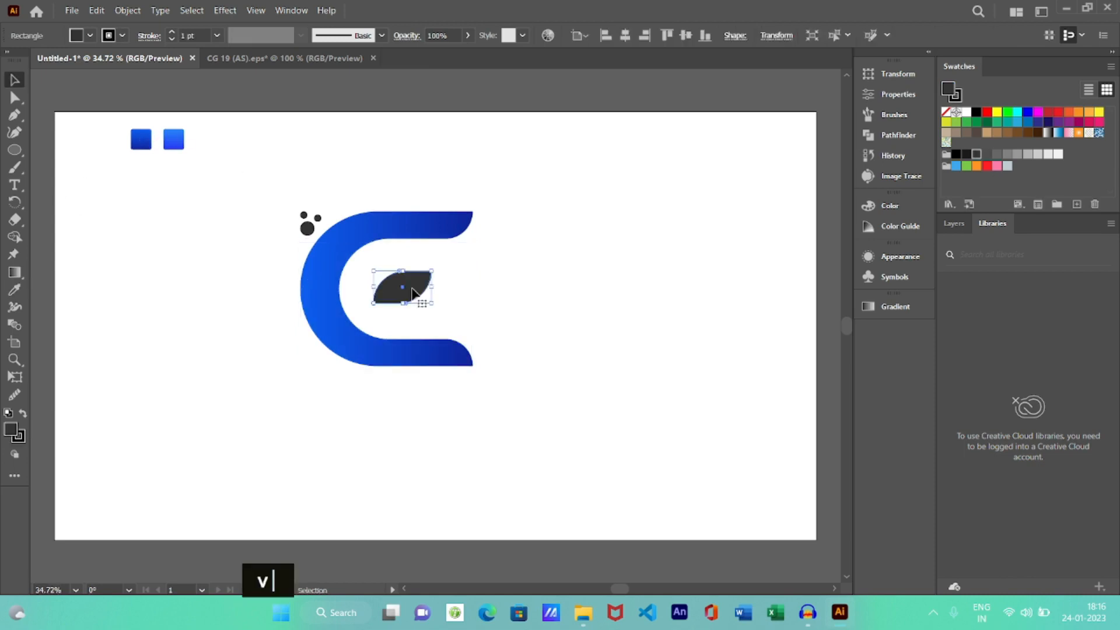
key(i)
click(177, 135)
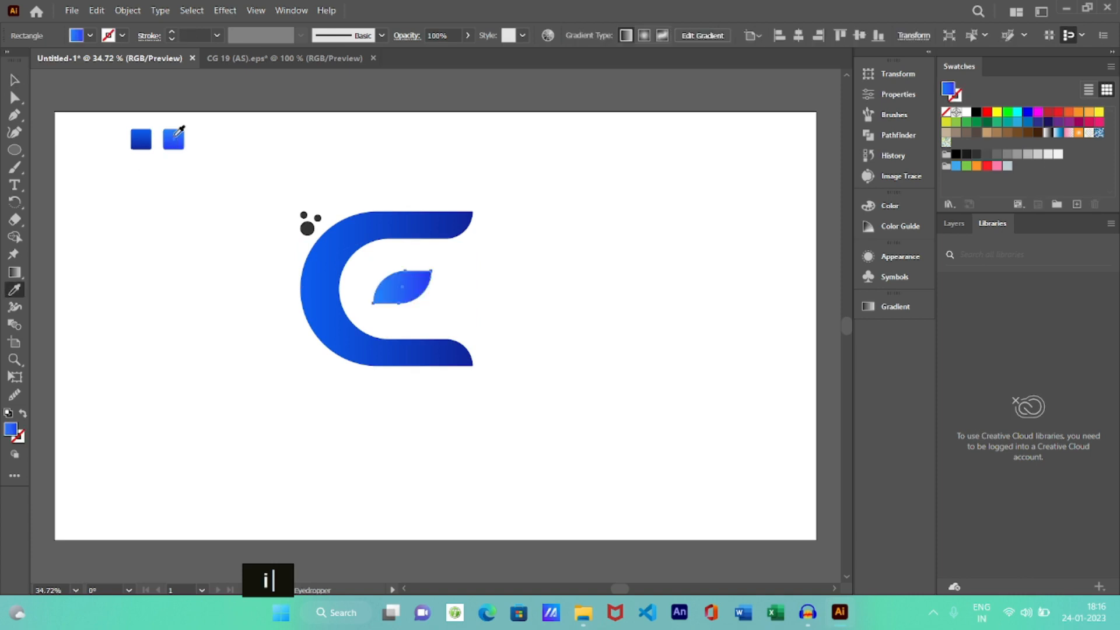
click(14, 81)
click(558, 220)
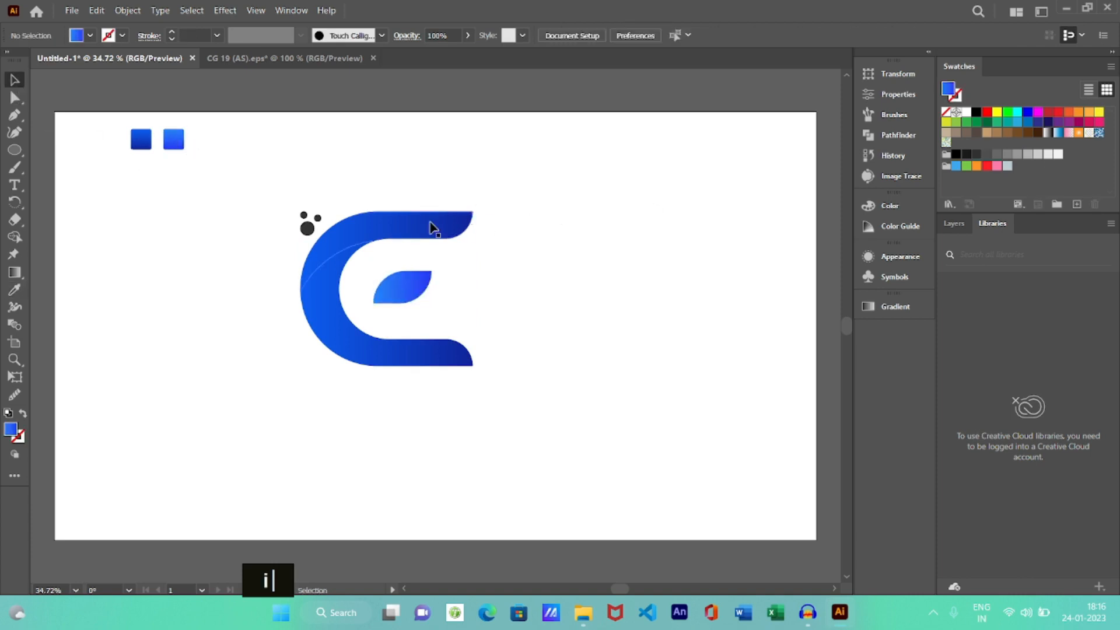
Step: Fill the three small circles beside the C with the darker blue gradient from the first colour square
click(311, 227)
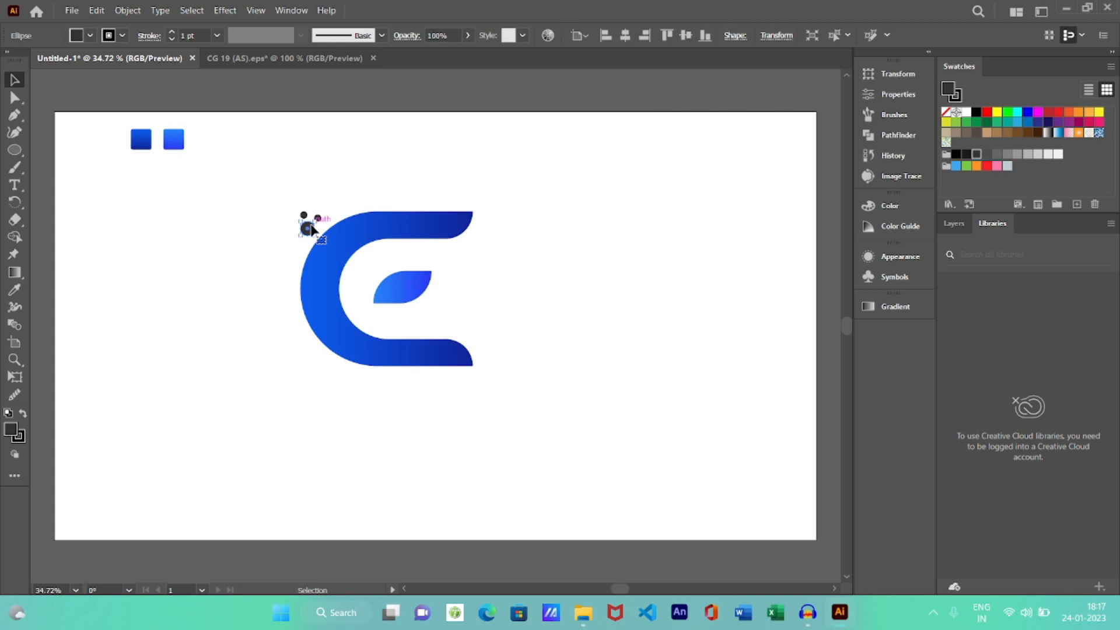
key(i)
click(173, 139)
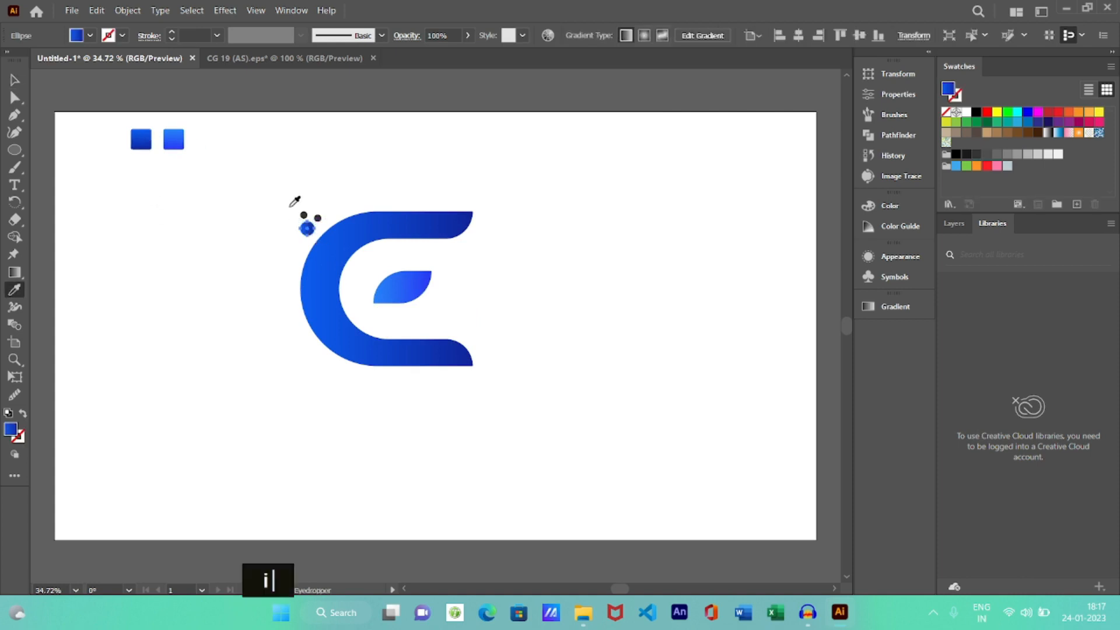
key(v)
click(319, 219)
key(i)
click(141, 141)
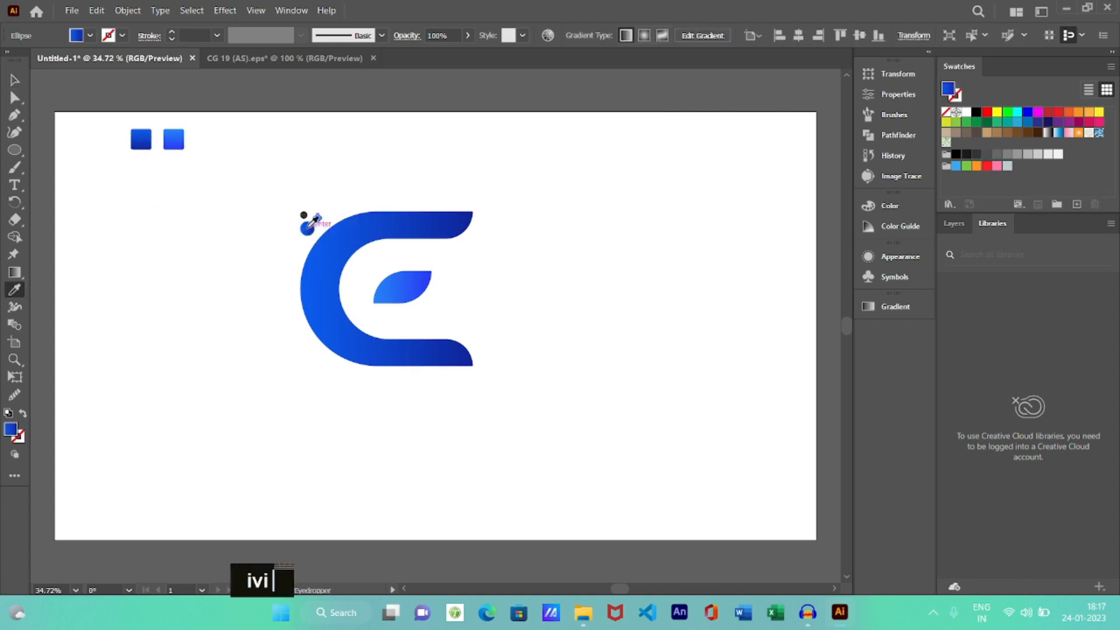
key(v)
click(304, 215)
key(i)
click(142, 139)
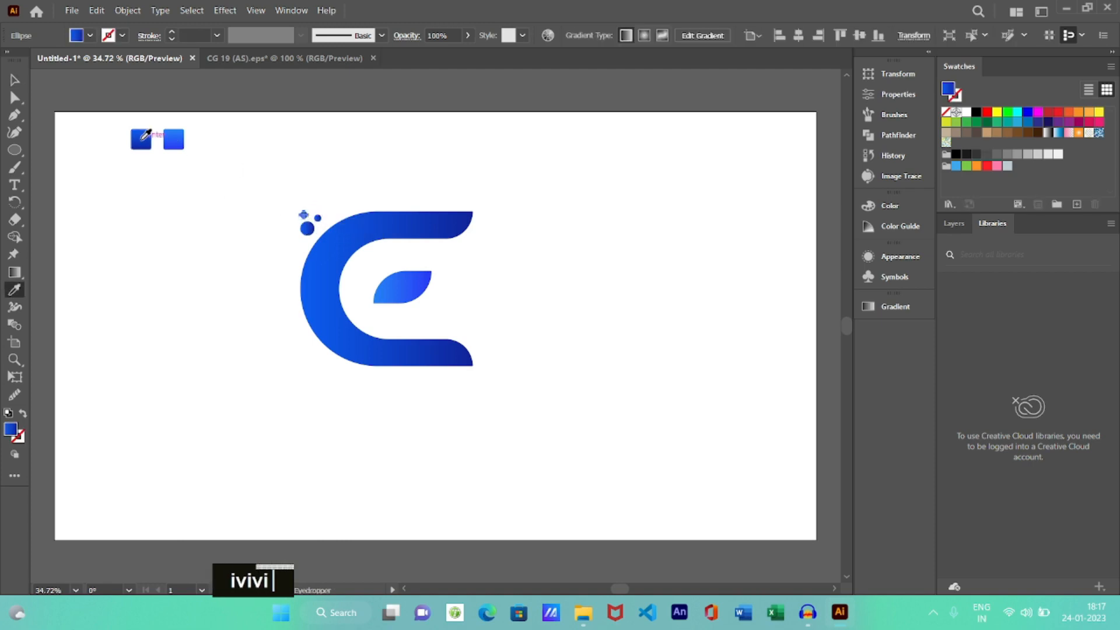
click(14, 79)
Step: Redraw the upper band's gradient diagonally and set its dark end stop to the navy colour #010055
click(420, 230)
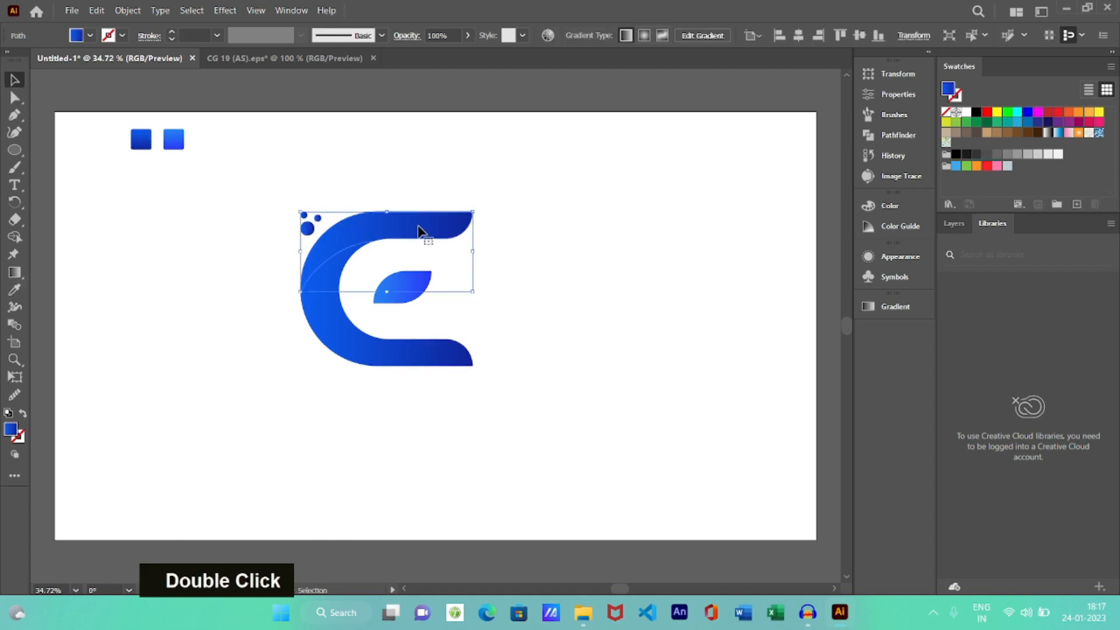
key(g)
mouse_move(462, 194)
mouse_down()
mouse_move(324, 251)
mouse_move(307, 286)
mouse_move(335, 274)
mouse_move(337, 284)
mouse_move(392, 208)
mouse_move(440, 183)
mouse_move(385, 217)
mouse_move(378, 189)
mouse_up()
mouse_move(289, 285)
mouse_down()
mouse_move(399, 167)
mouse_move(373, 181)
mouse_move(423, 217)
mouse_up()
double_click(408, 216)
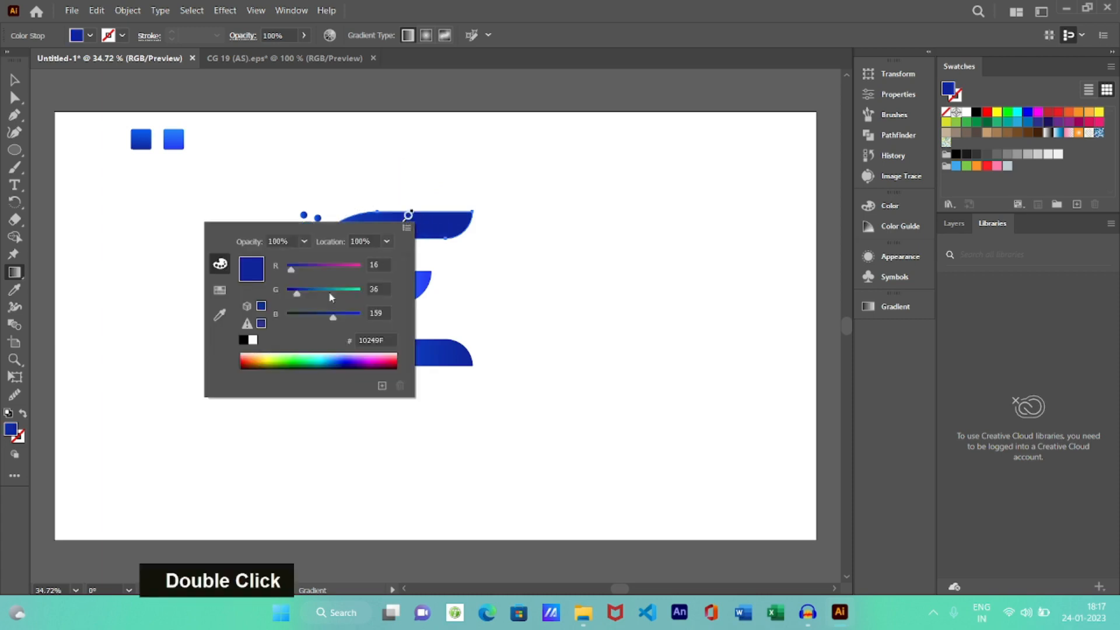
click(345, 364)
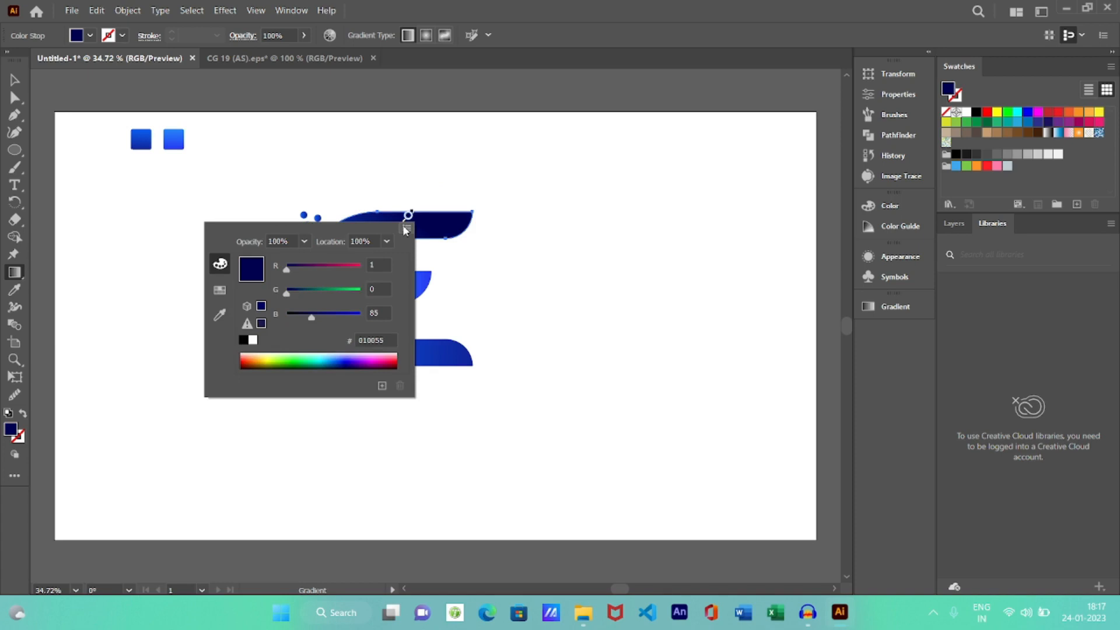
click(406, 228)
click(492, 175)
Step: Adjust the upper band's gradient angle and length until bright blue on the curve fades into navy along the arm
drag(299, 254, 421, 196)
drag(317, 288, 392, 233)
mouse_move(324, 391)
mouse_down()
mouse_move(376, 191)
mouse_move(429, 152)
mouse_up()
drag(310, 246, 367, 188)
drag(347, 280, 402, 223)
Step: Sample the upper band's gradient onto the C's lower piece and reverse it, with navy on the curve and bright blue on the lower arm
key(v)
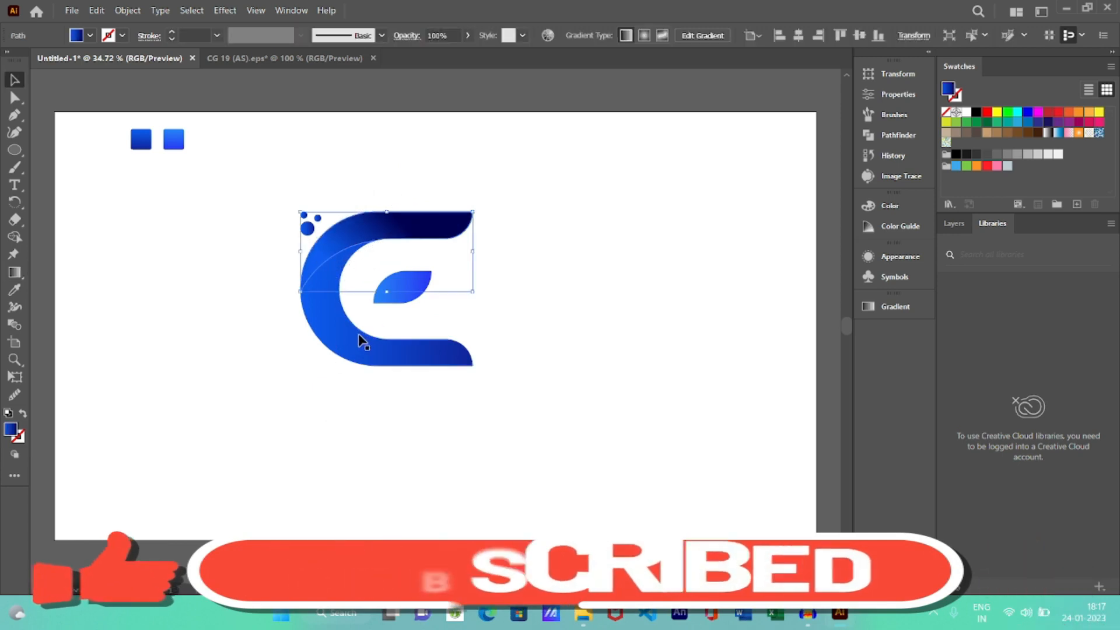
click(358, 340)
key(i)
click(410, 227)
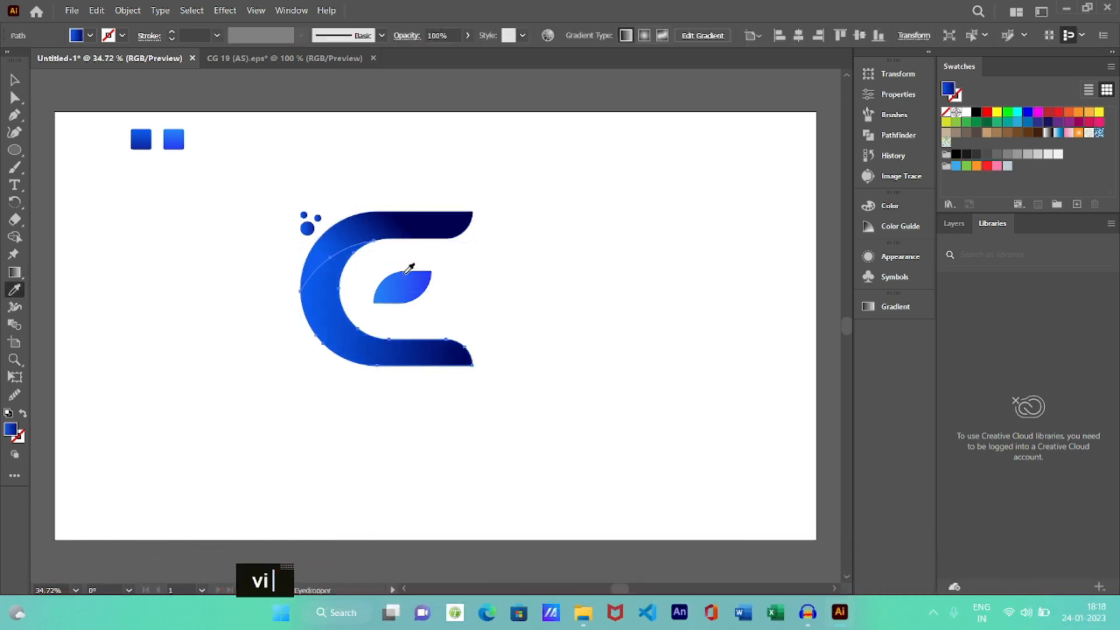
key(g)
mouse_move(420, 388)
mouse_down()
mouse_move(325, 305)
mouse_move(313, 363)
mouse_move(335, 366)
mouse_up()
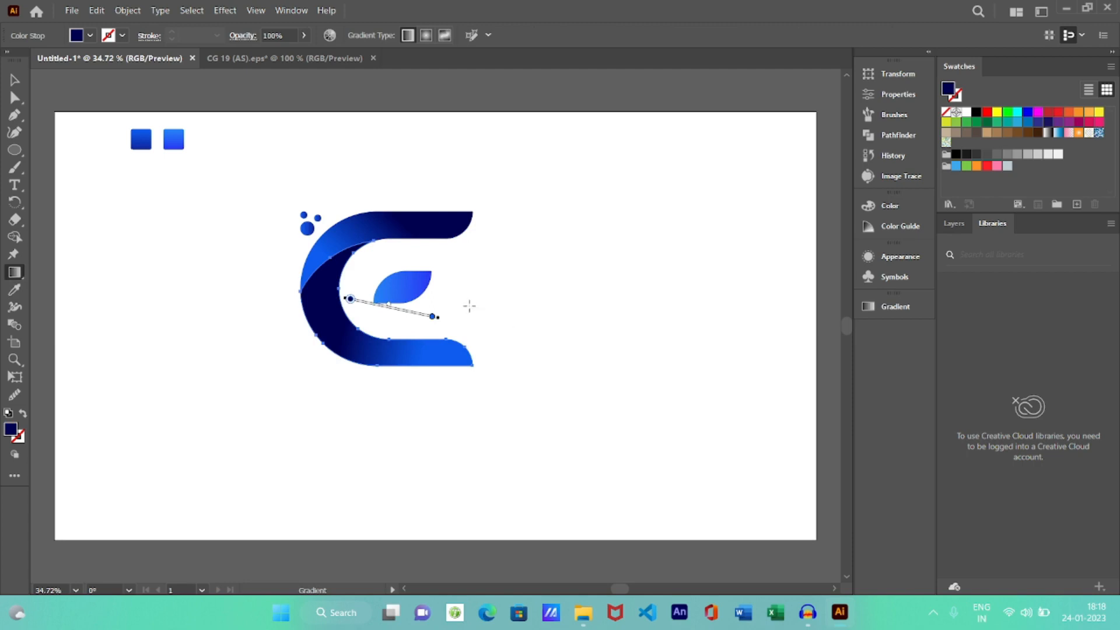
Step: Fill the leaf bar with the blue-to-navy gradient sampled from the C's upper band
key(v)
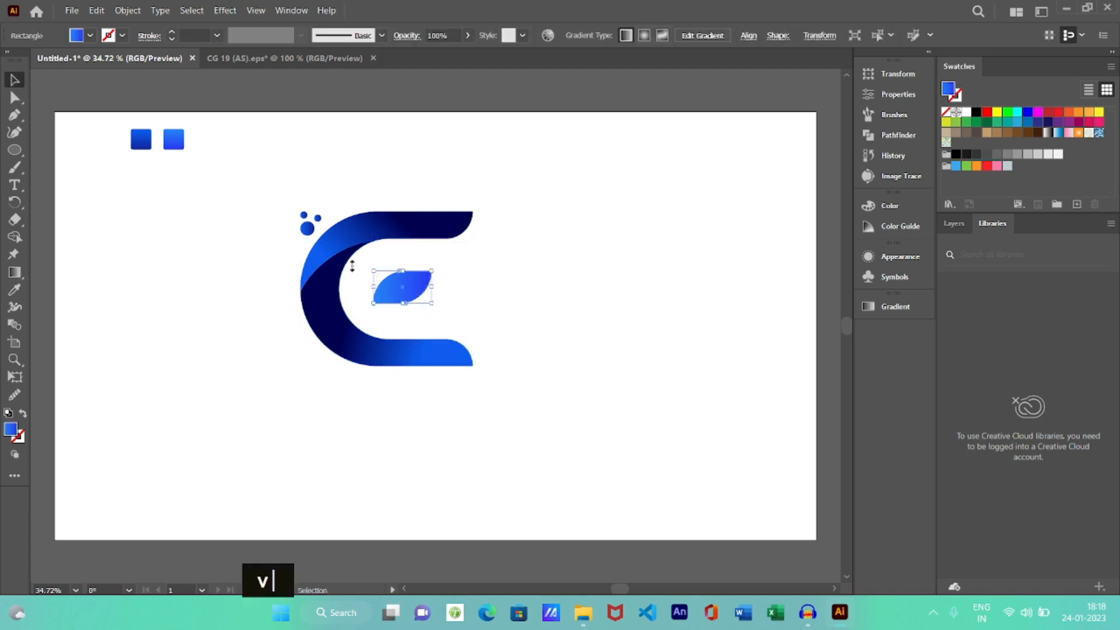
key(i)
click(454, 226)
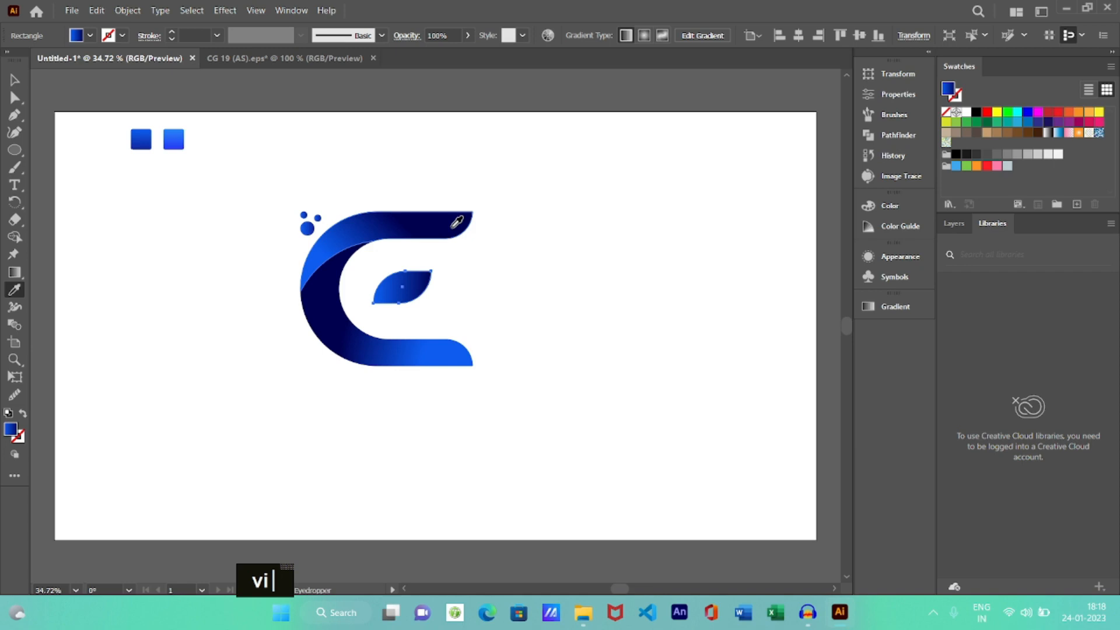
Step: Recolour the small circles beside the C with the blue-to-navy gradient sampled from the upper band
key(v)
click(317, 228)
key(i)
click(413, 226)
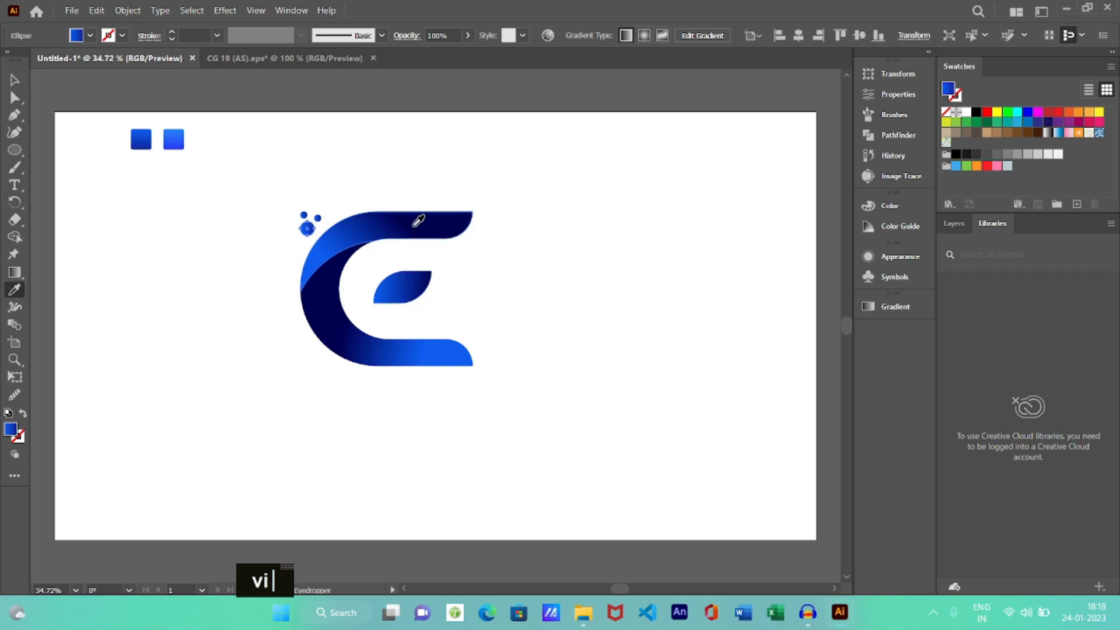
key(v)
click(318, 218)
key(i)
click(441, 220)
key(v)
click(308, 227)
key(i)
click(408, 224)
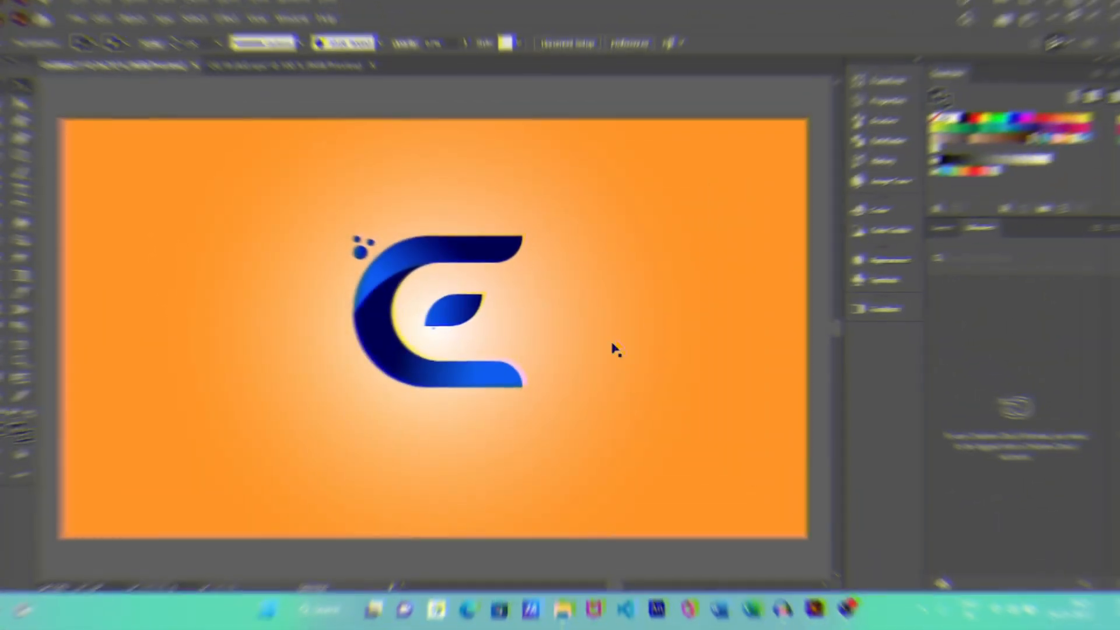